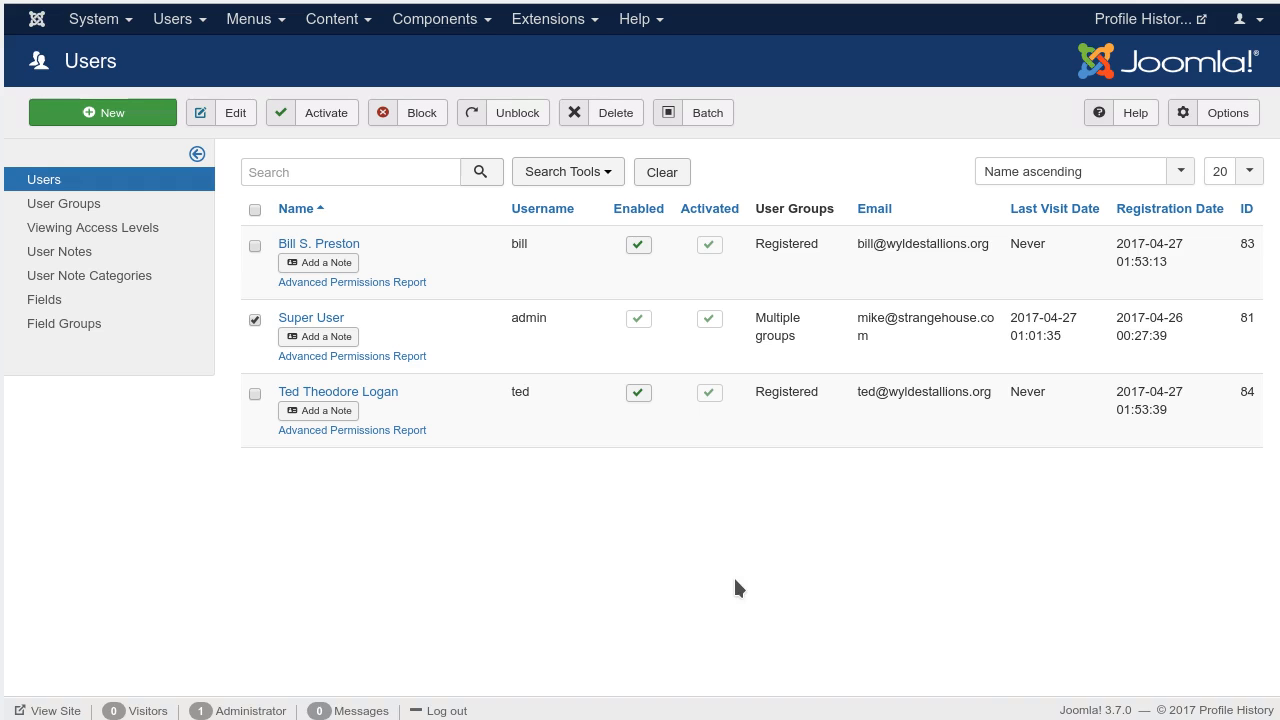
- Open the site's plugin list and review the main Profile History user plugin
click(545, 18)
mouse_move(546, 52)
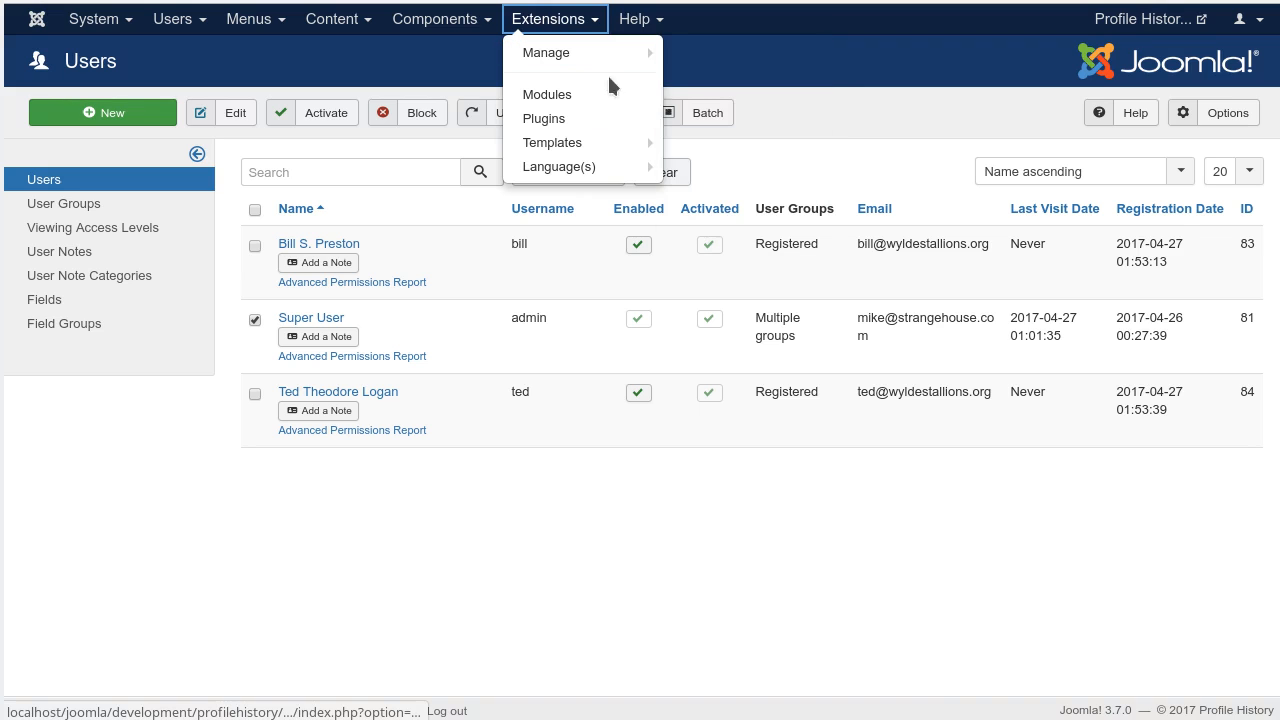
click(578, 119)
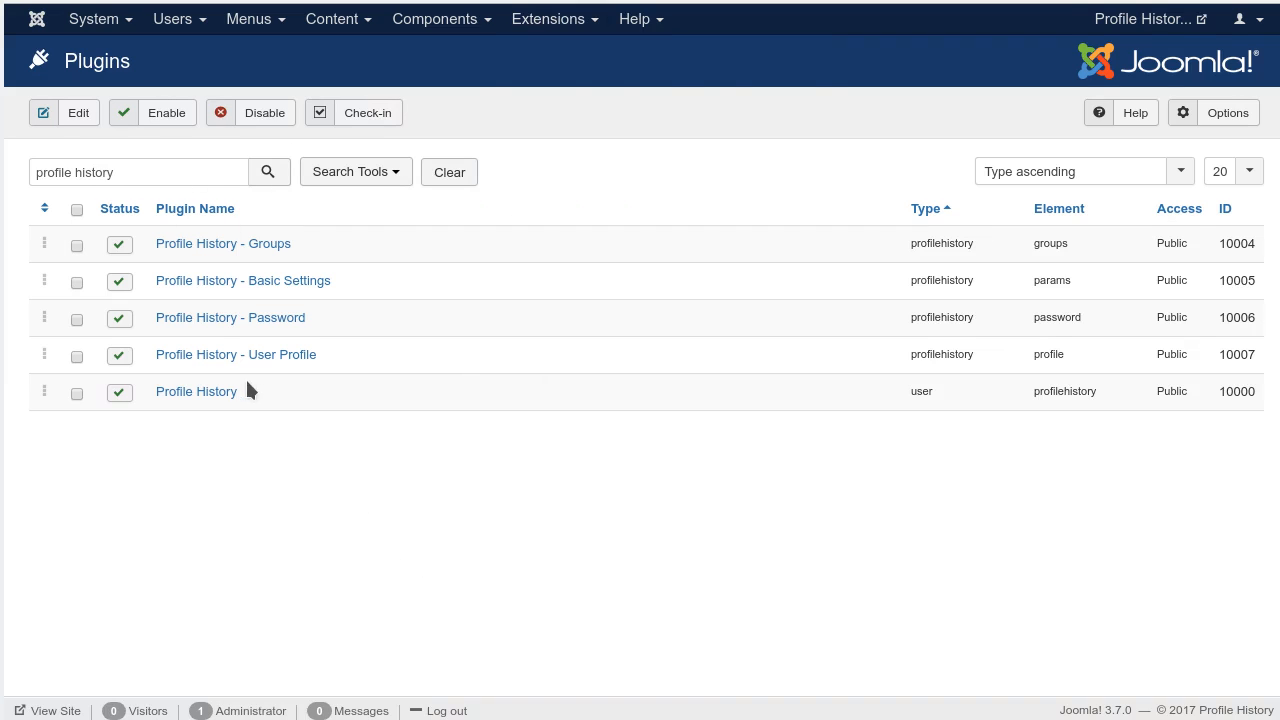
drag(280, 436, 174, 388)
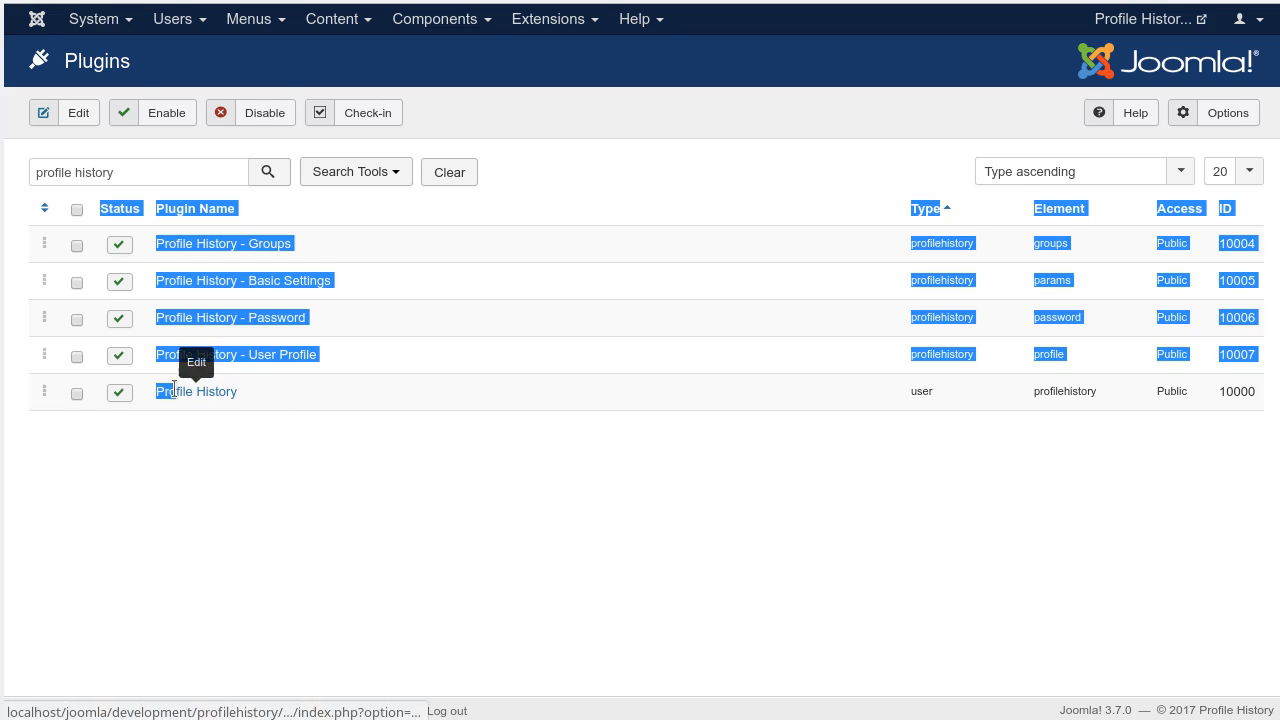
click(771, 542)
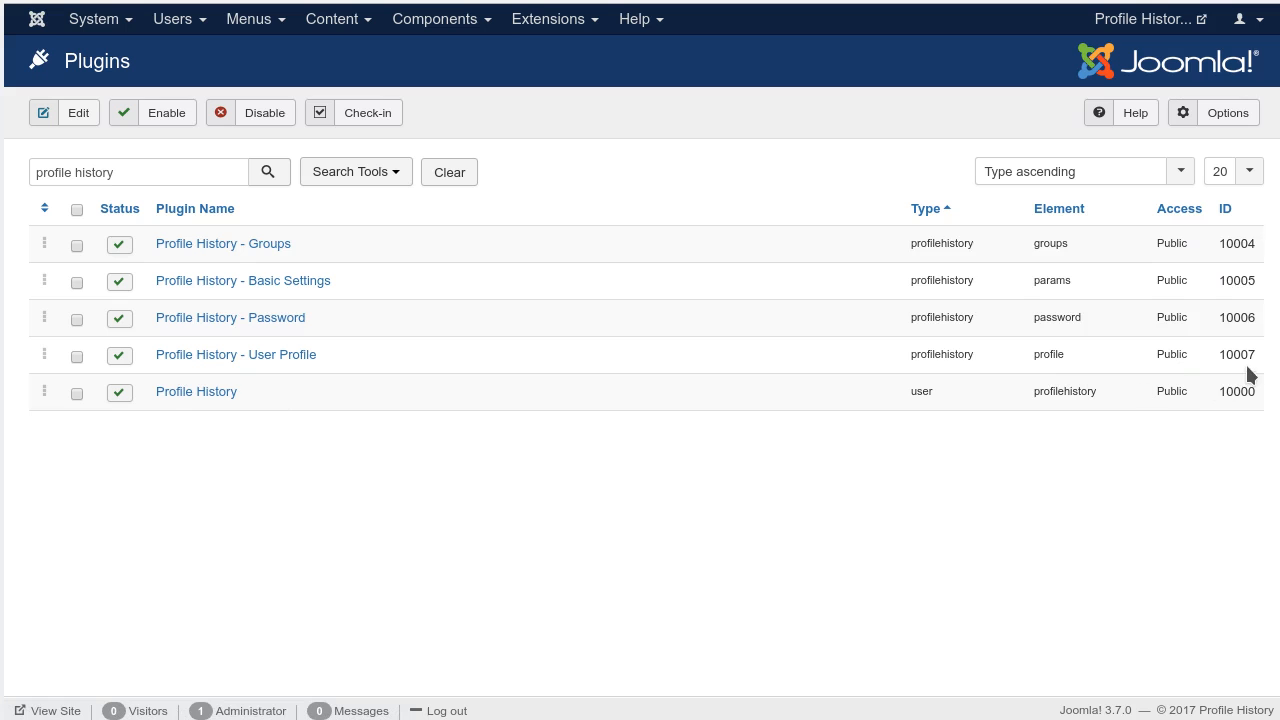
- Examine the Profile History plugins for Groups, Basic Settings, Password and User Profile, paying particular attention to the Password plugin
drag(1248, 354, 158, 242)
click(290, 458)
drag(143, 318, 1266, 326)
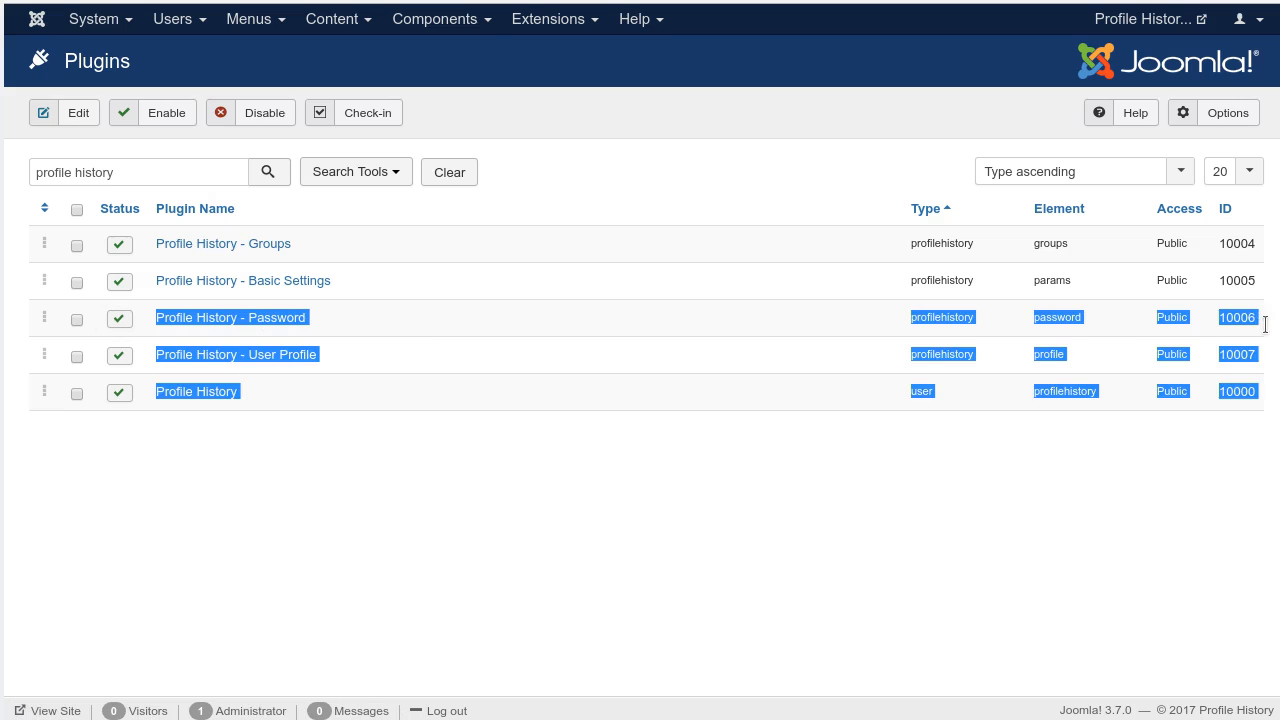
click(735, 510)
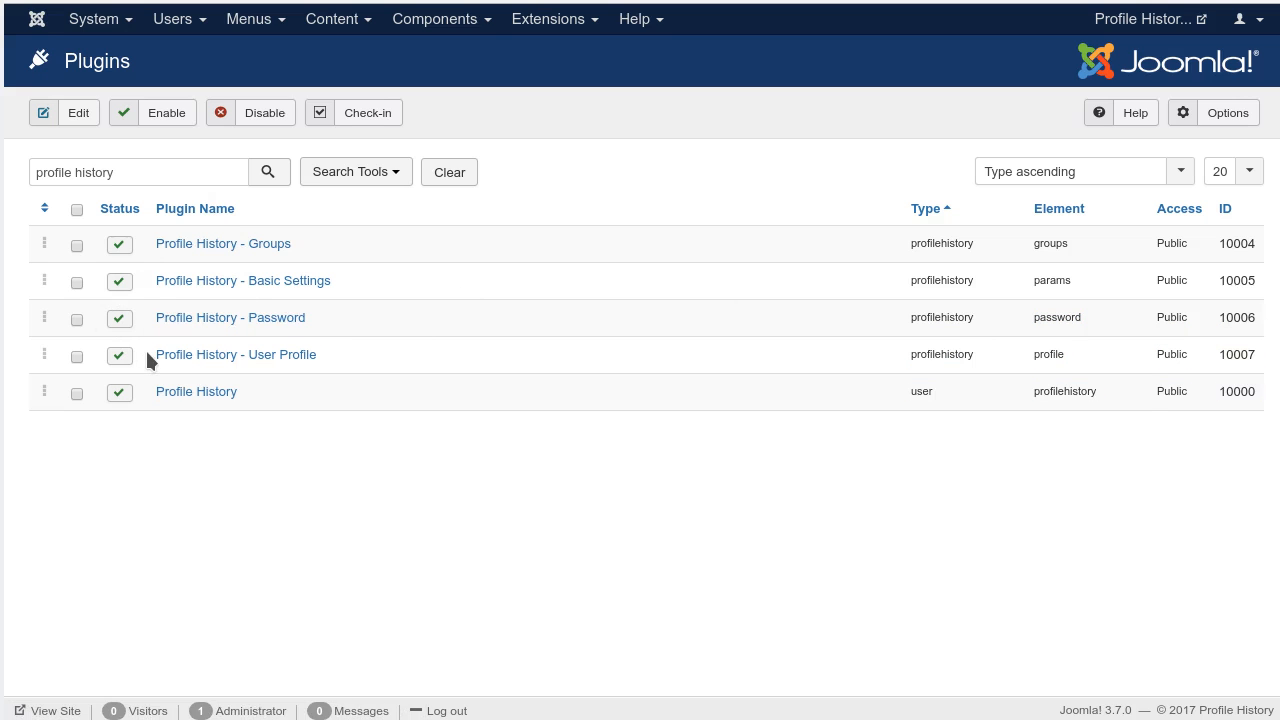
drag(148, 358, 329, 354)
click(446, 509)
drag(1262, 400, 155, 238)
click(392, 520)
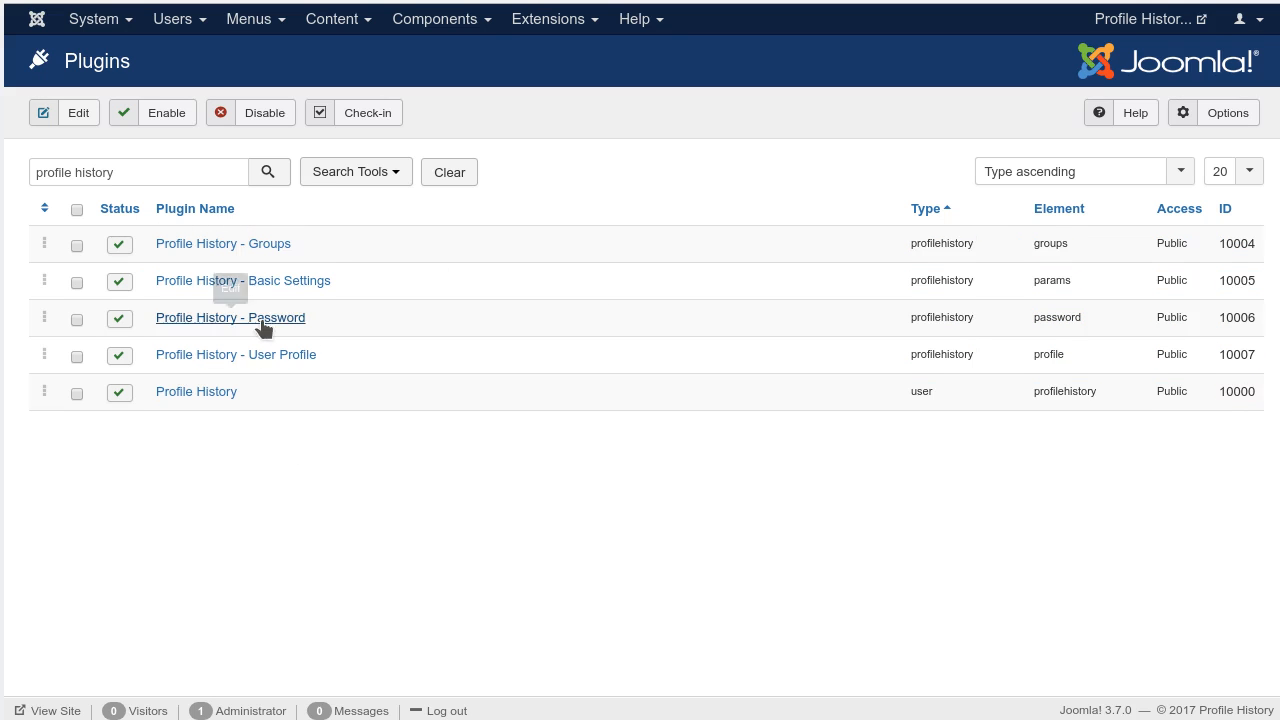
drag(1262, 360, 114, 240)
click(703, 570)
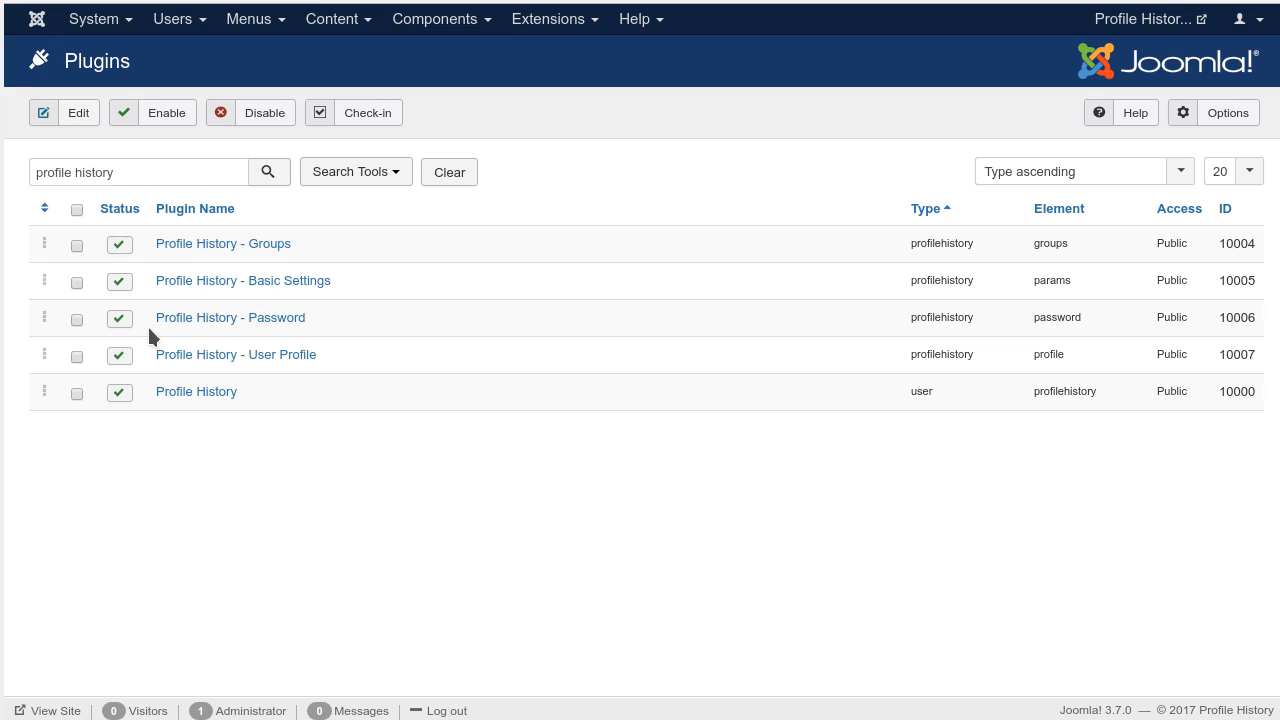
drag(144, 313, 256, 327)
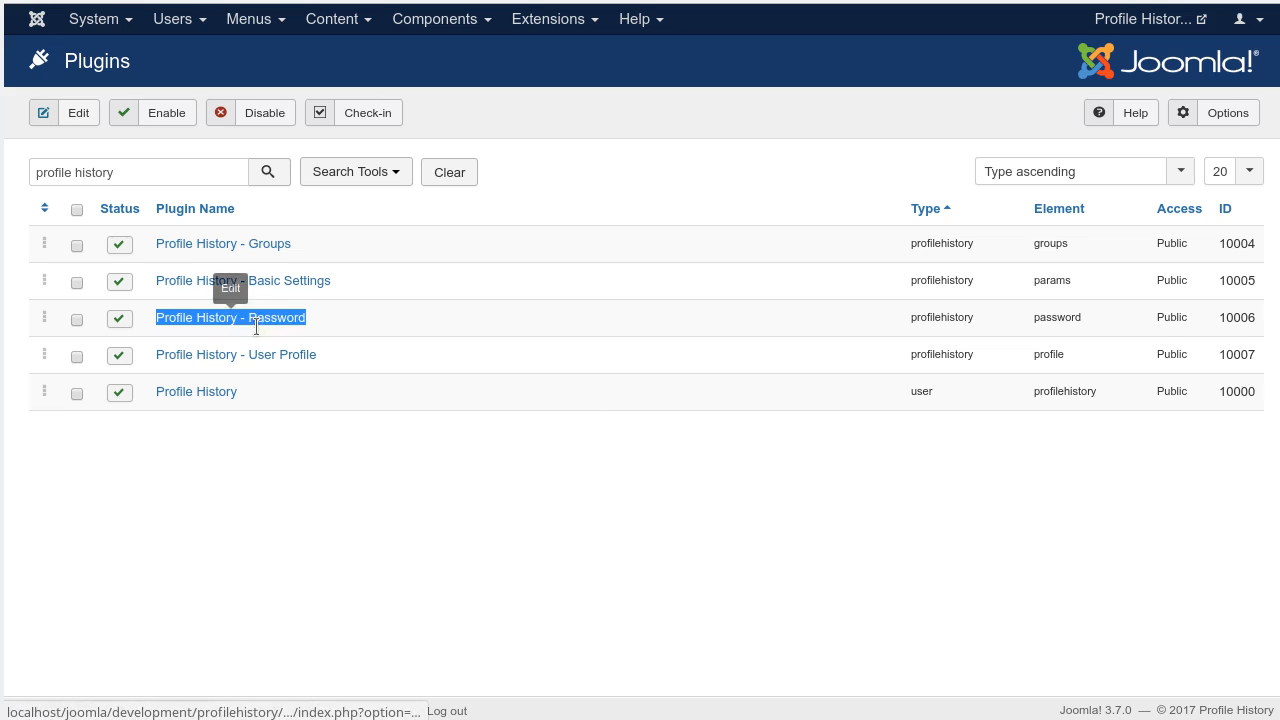
click(352, 500)
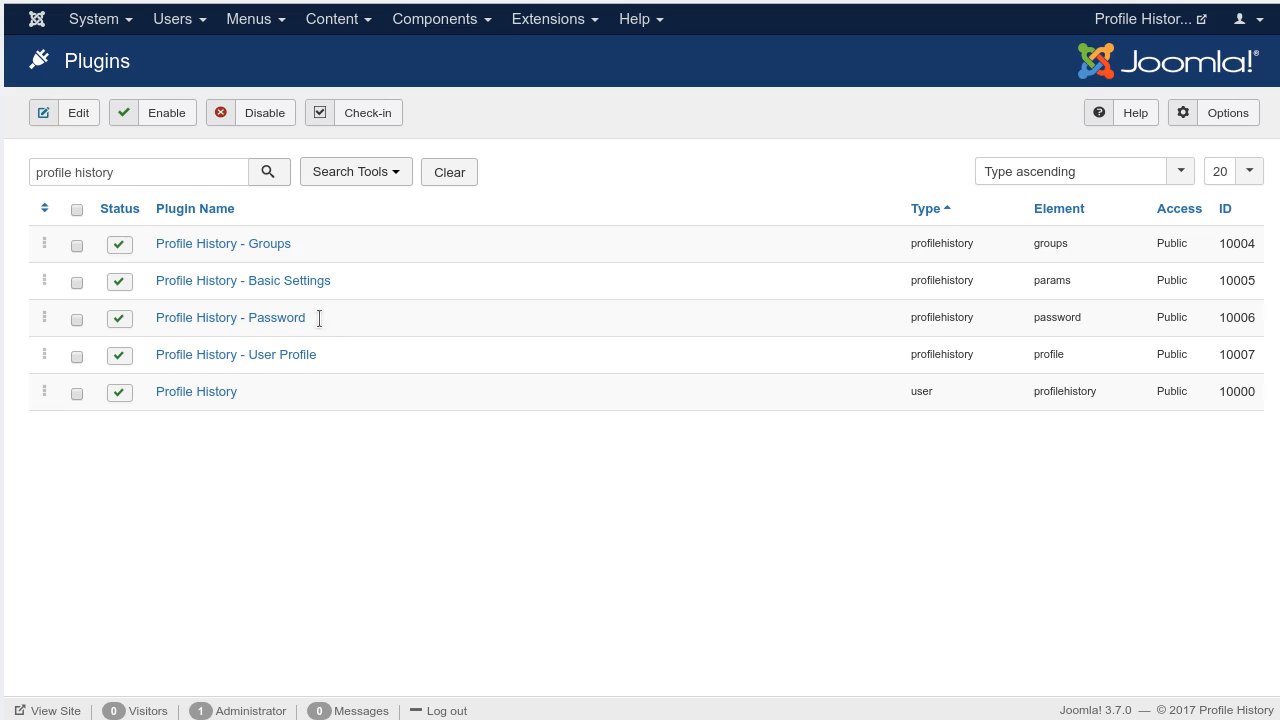
drag(317, 318, 152, 318)
click(336, 582)
- Open the first account in the user list for editing, append "Esq." to its name and save the user
click(174, 22)
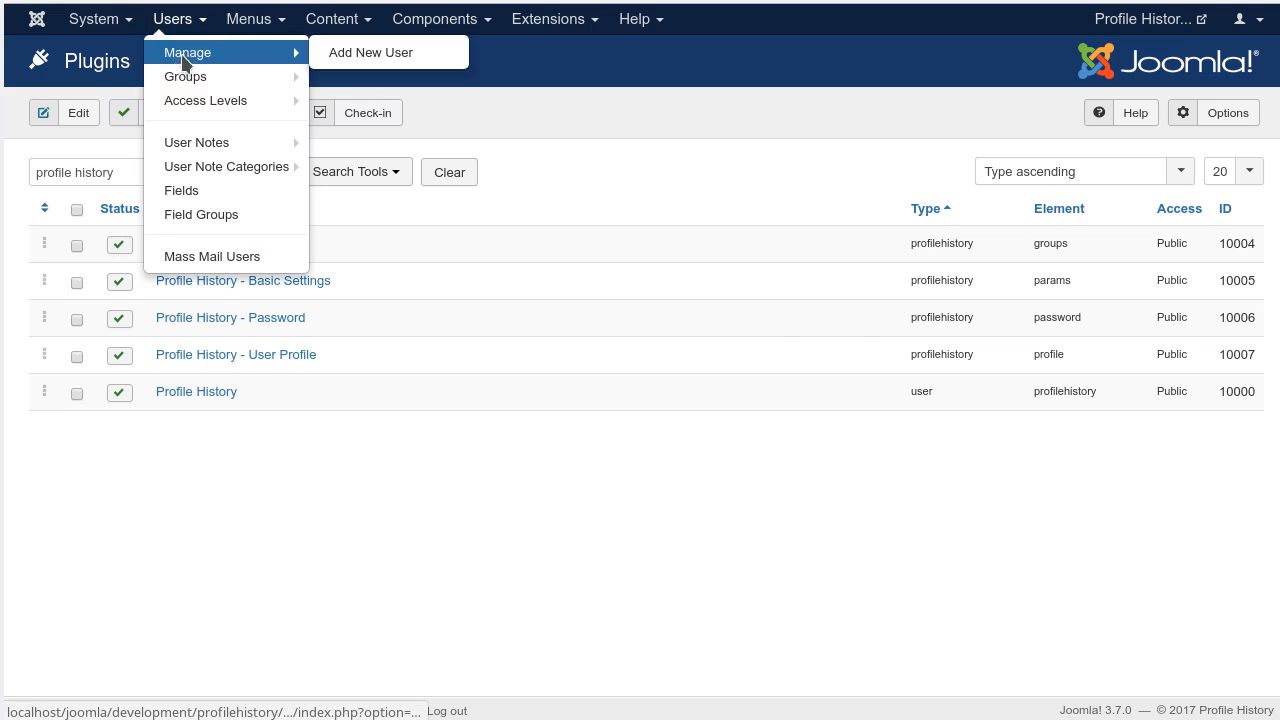
click(183, 54)
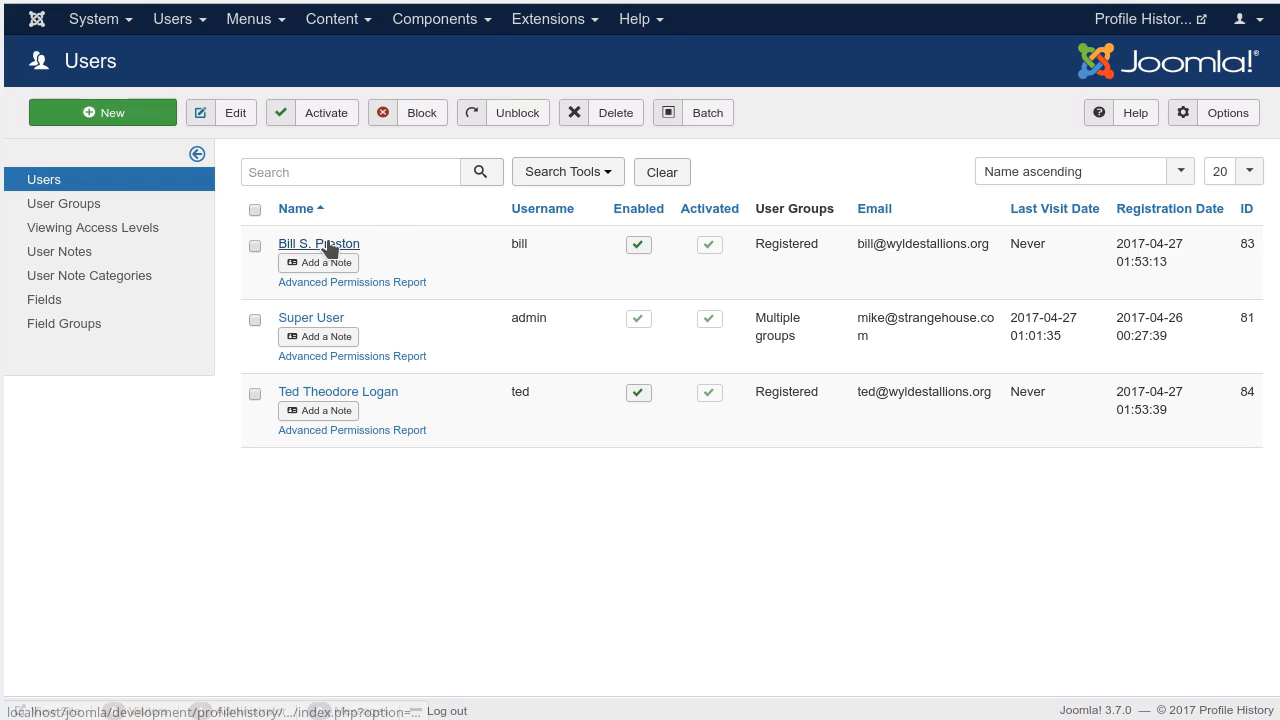
click(326, 245)
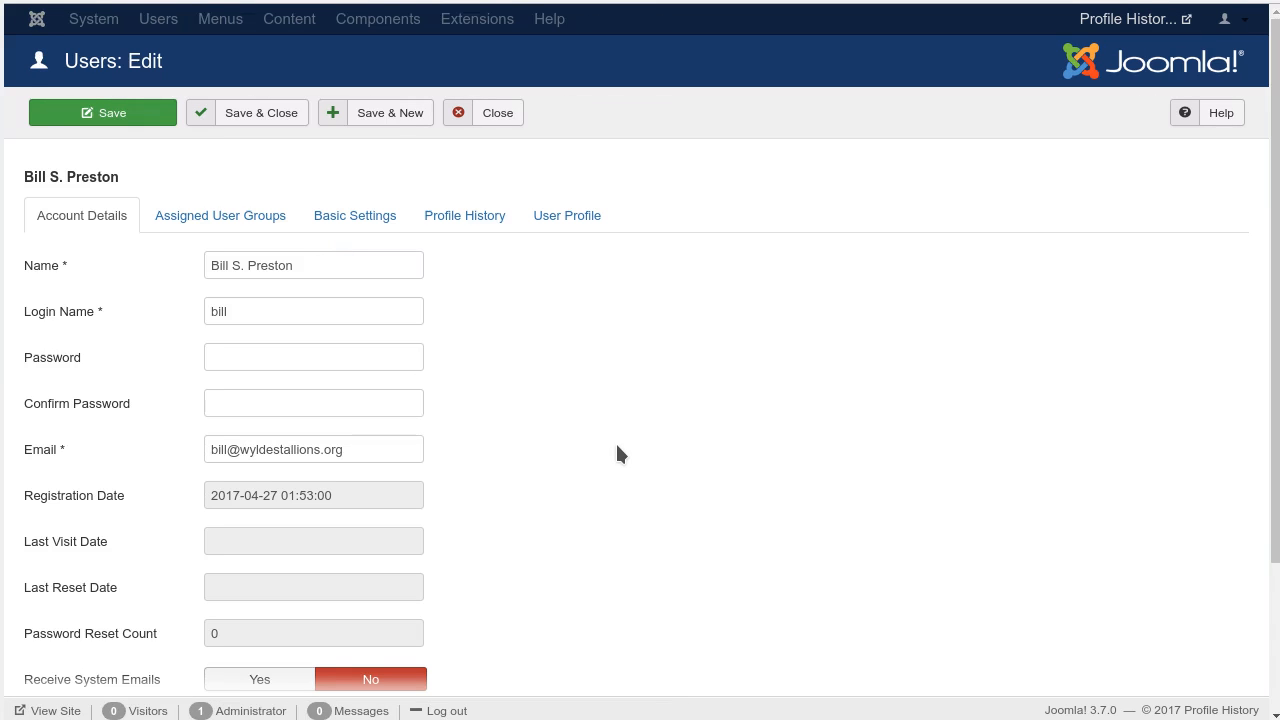
click(369, 263)
text(Esq.)
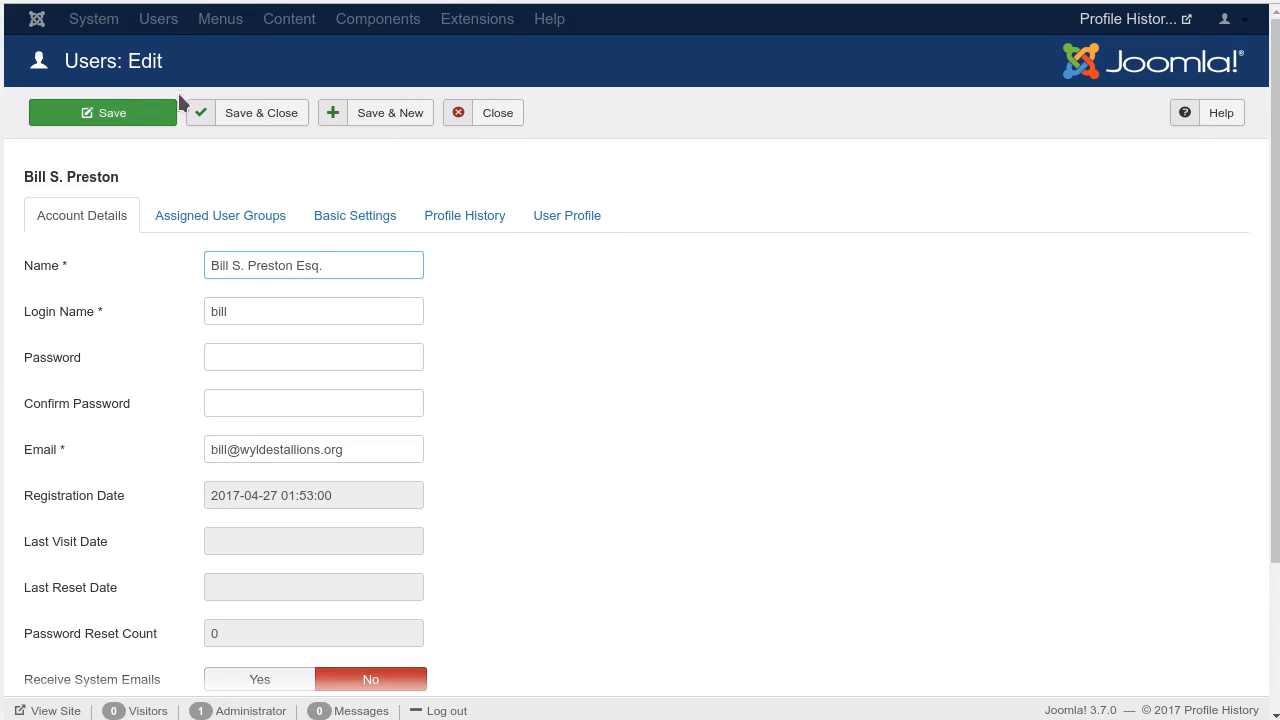
click(137, 114)
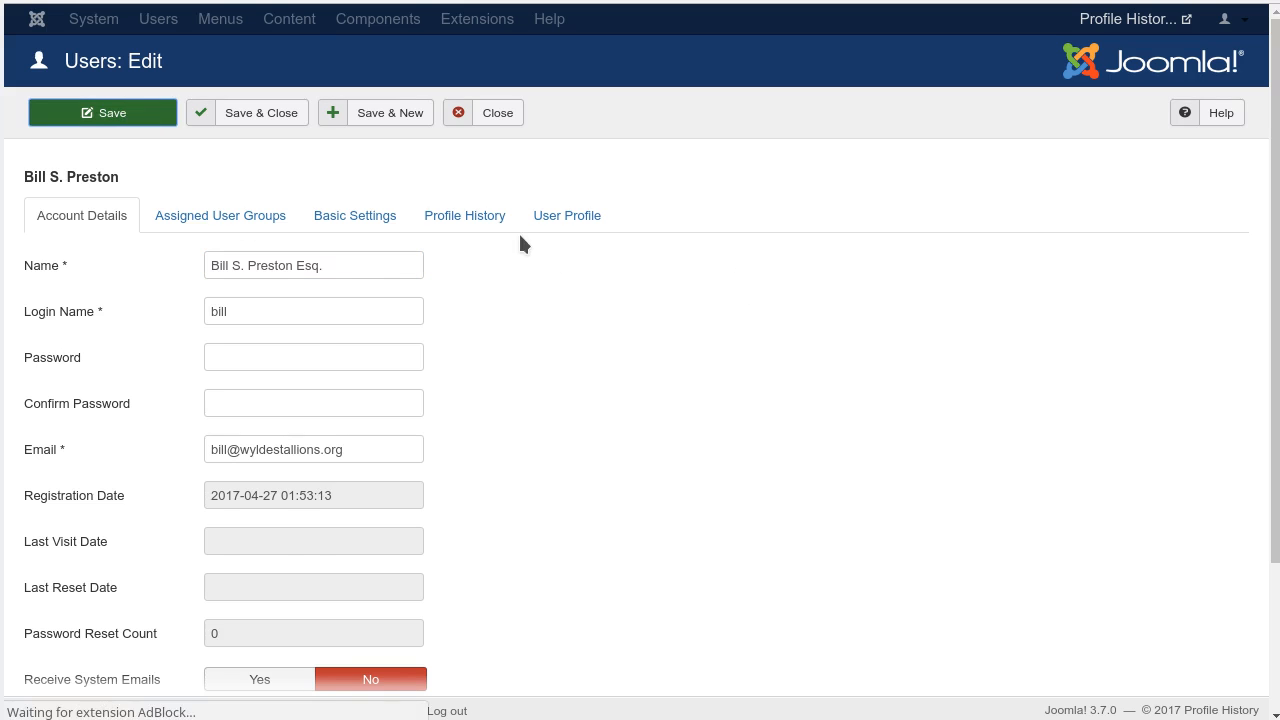
- Examine the user's Profile History entry for the name change, including its heading, field name and from/to values
click(484, 283)
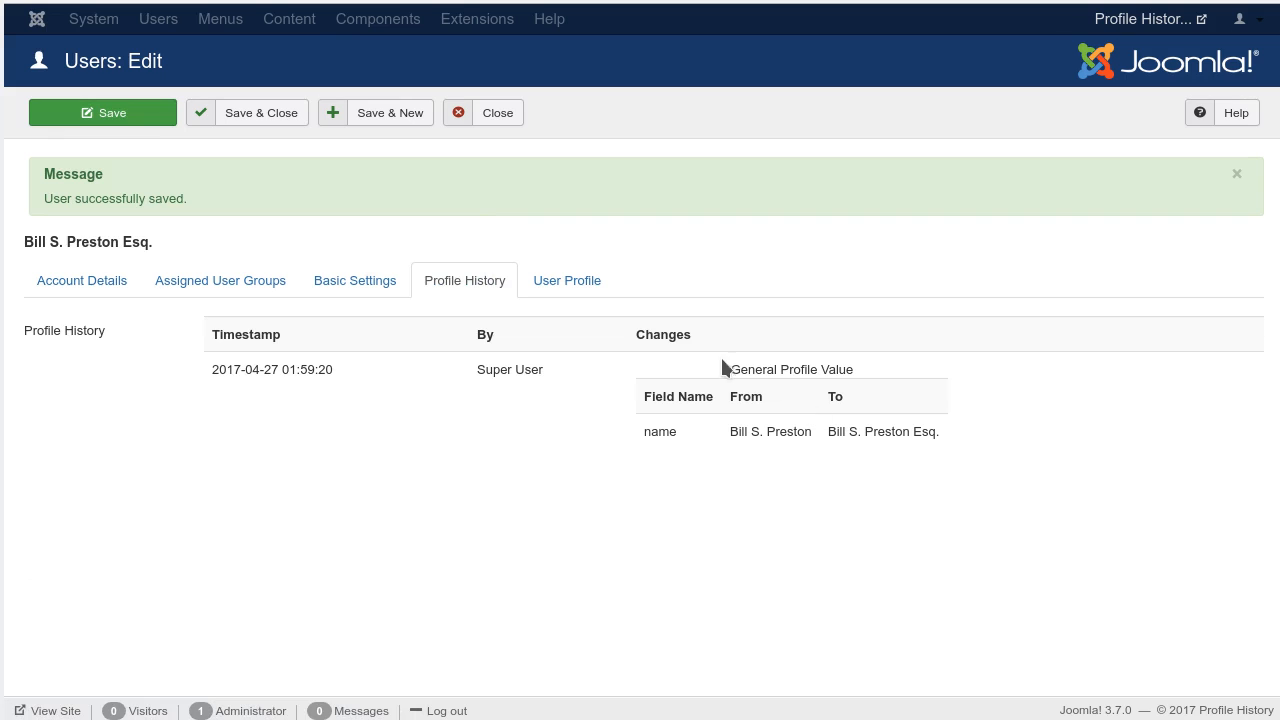
drag(726, 367, 857, 357)
click(1113, 530)
drag(731, 369, 868, 362)
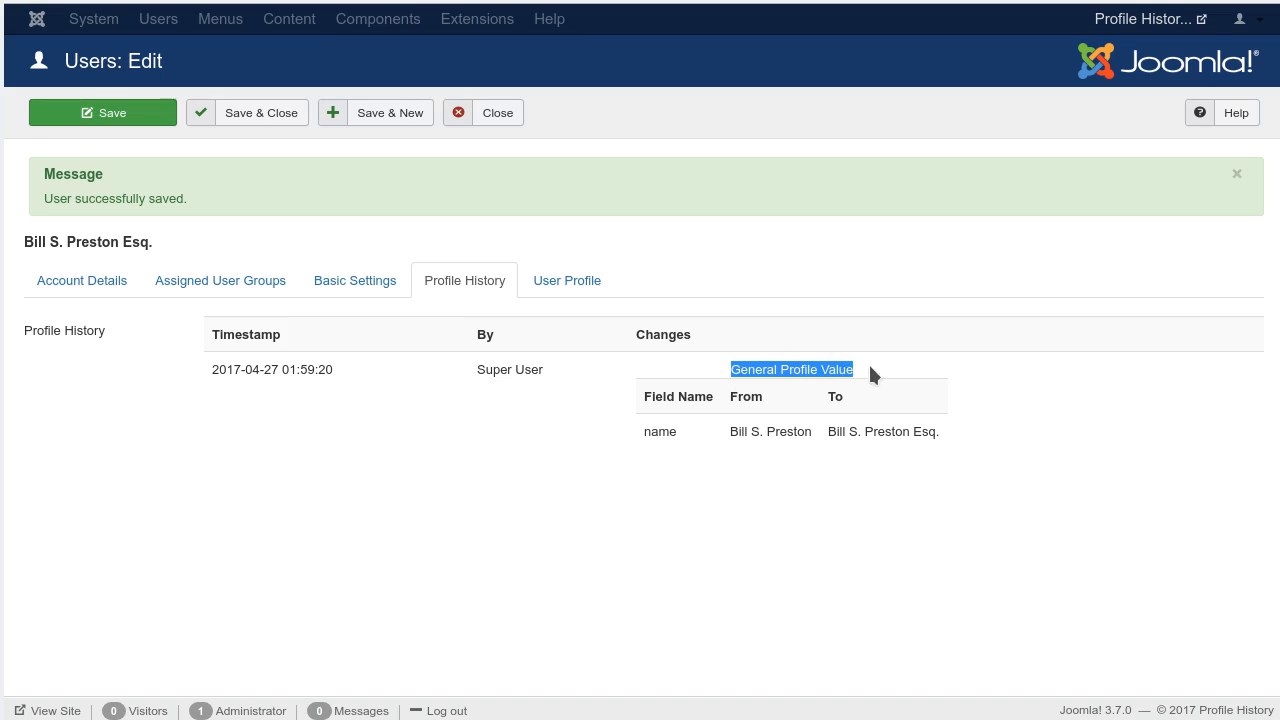
click(871, 565)
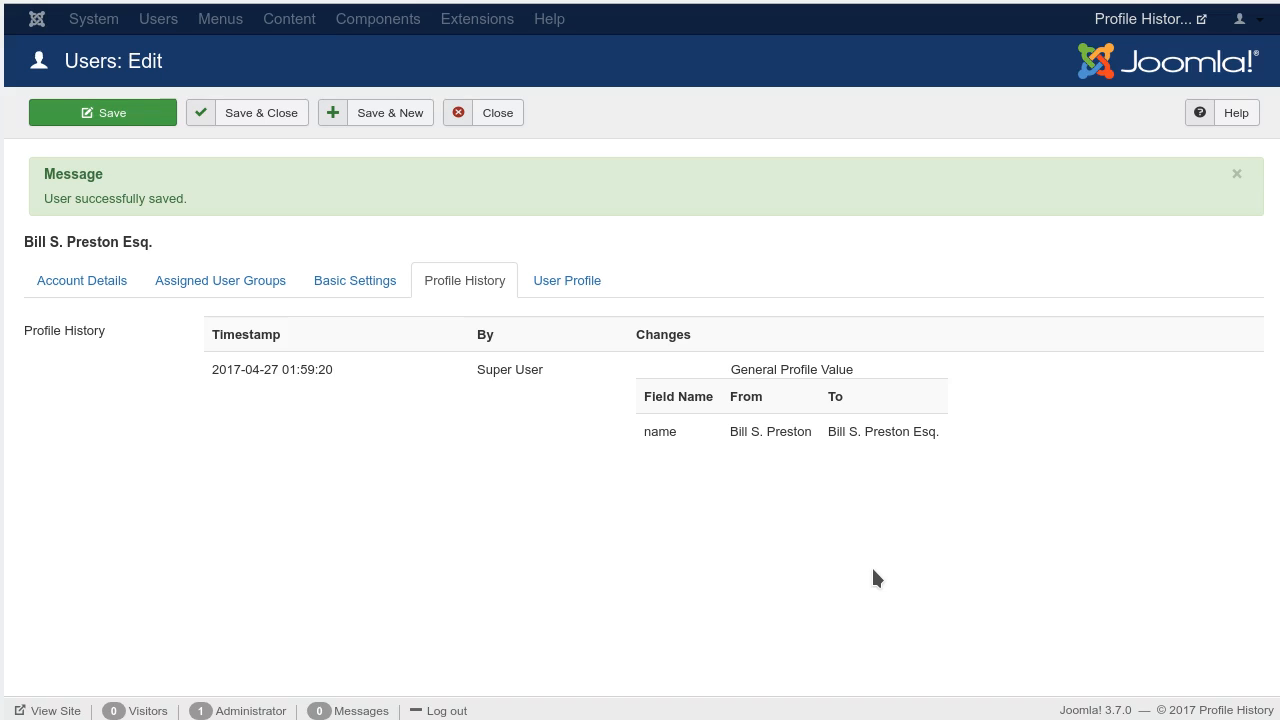
double_click(663, 431)
drag(731, 431, 946, 432)
click(912, 538)
- Enter and confirm a new account password in the user's account details, and save the user
click(90, 288)
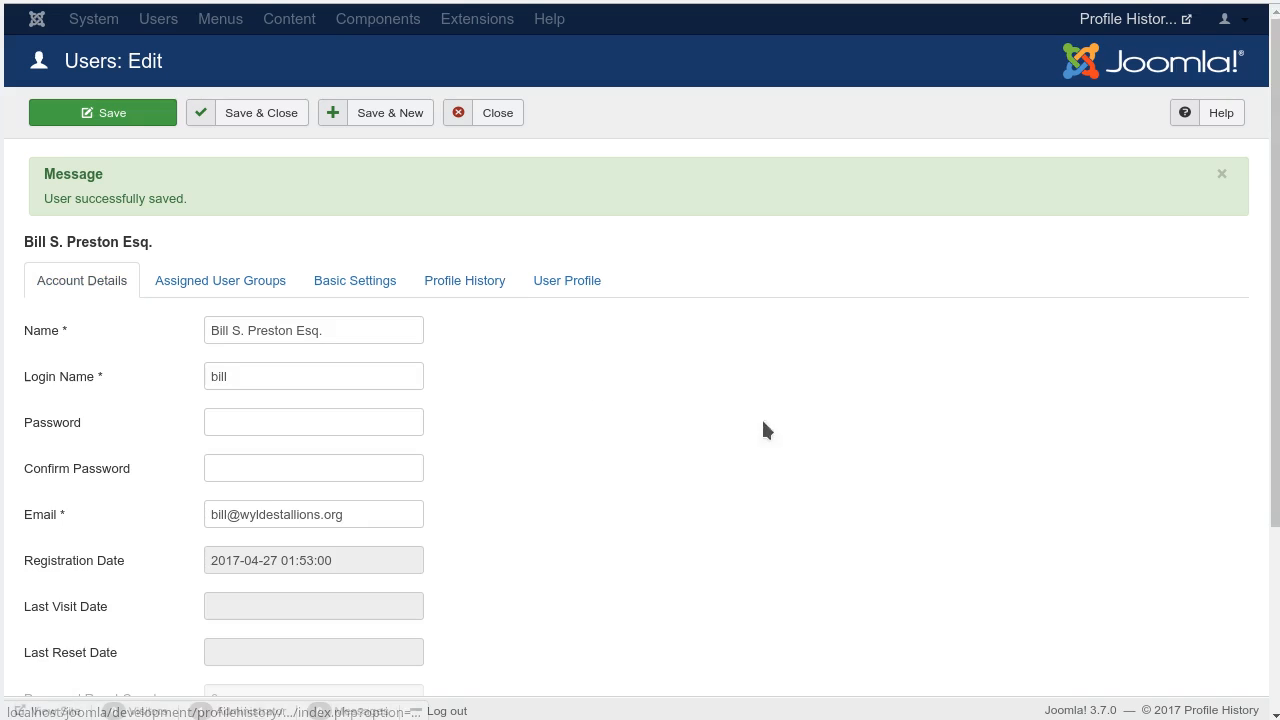
click(239, 414)
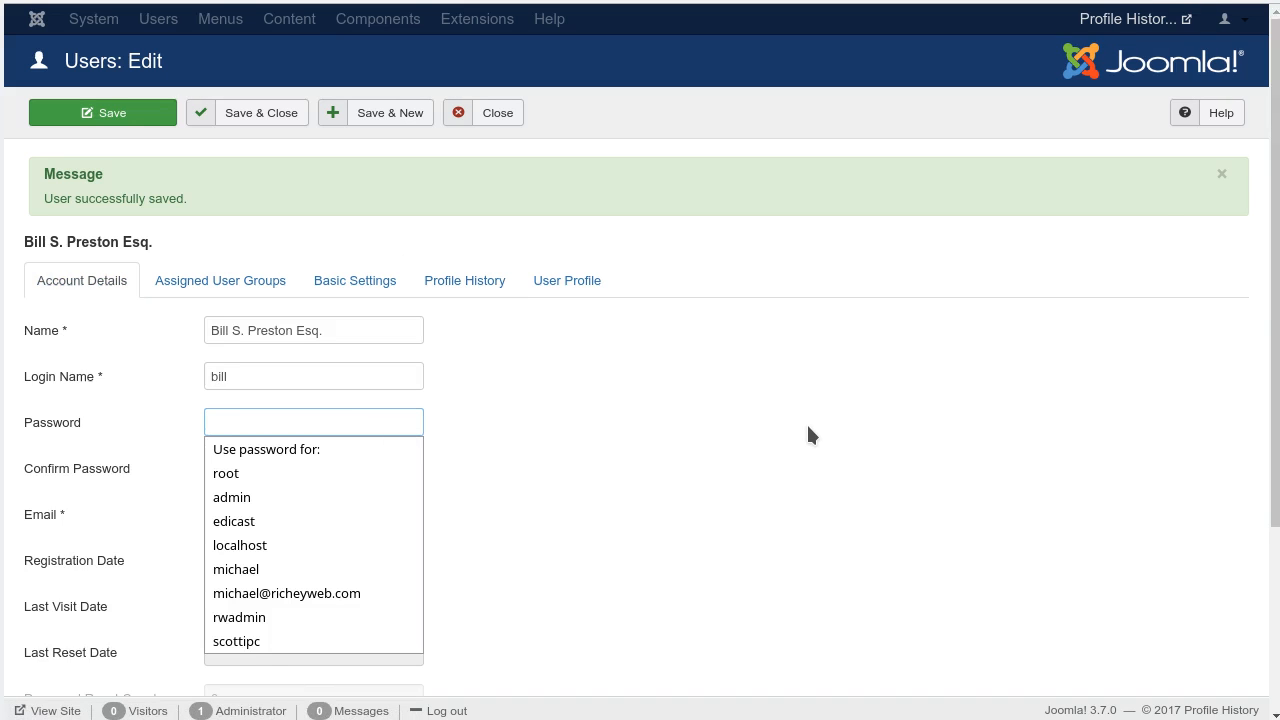
text(•••••••••)
key(Tab)
text(••••••••)
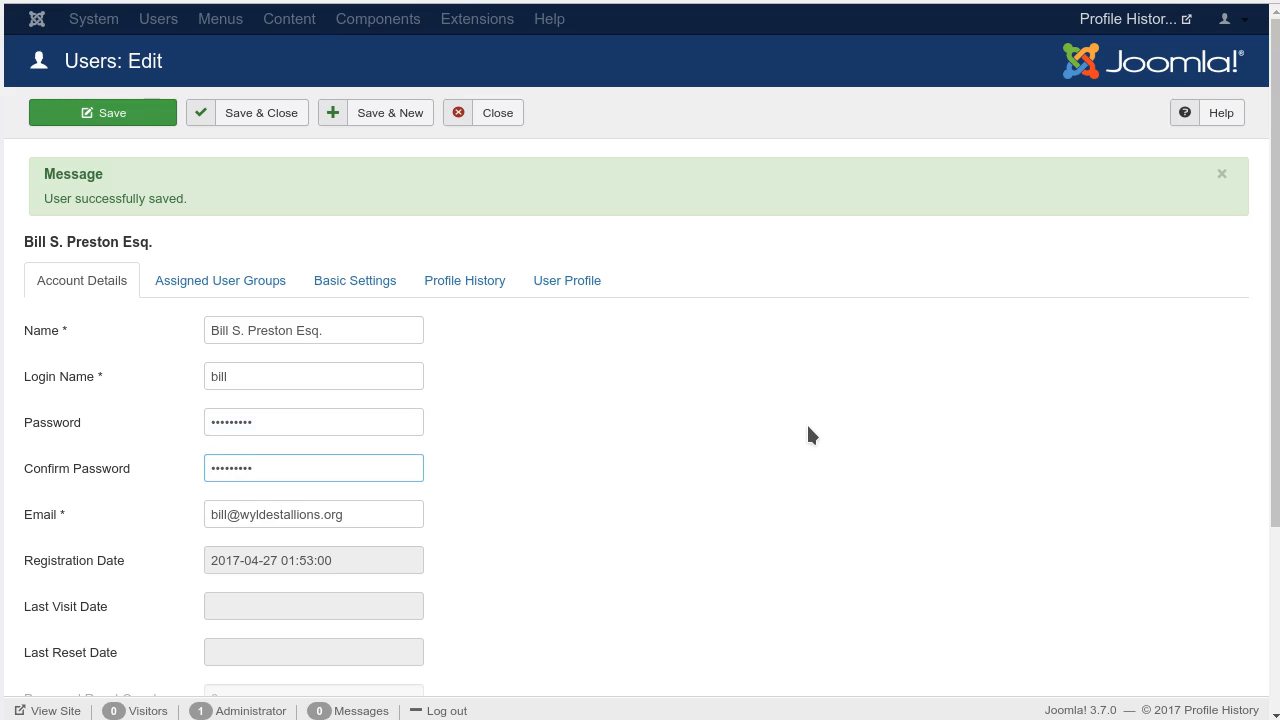
click(126, 118)
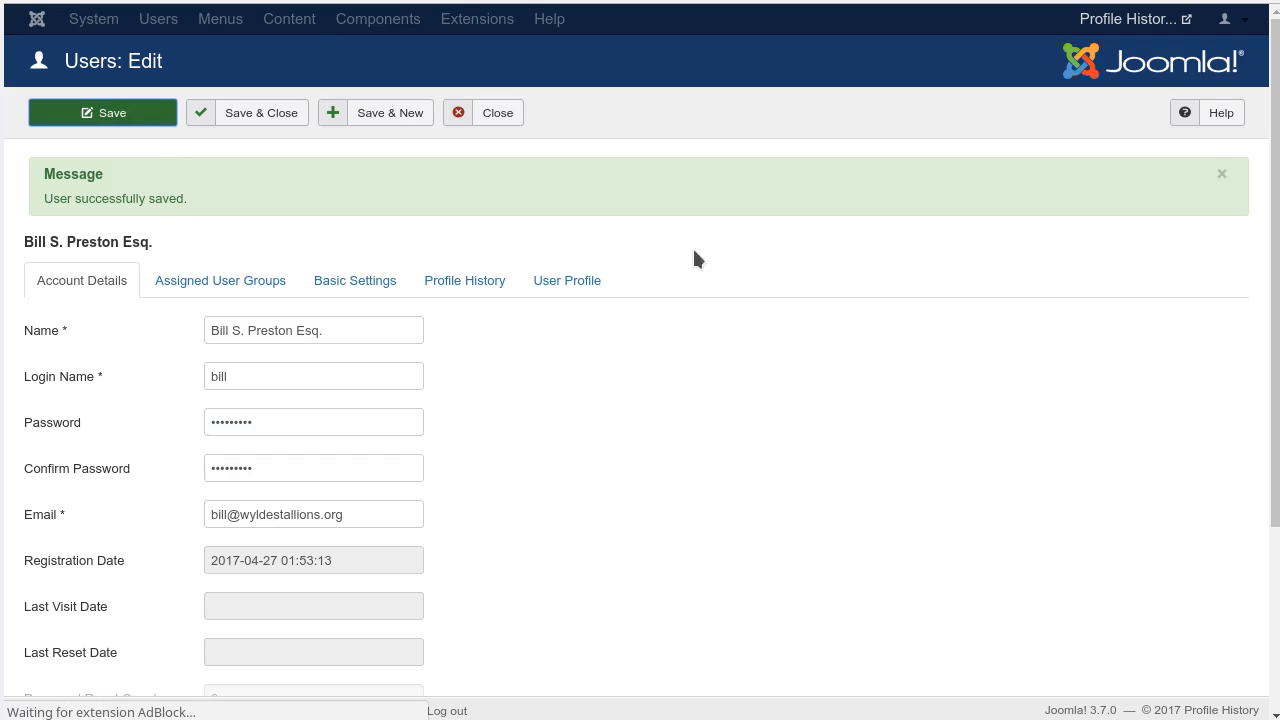
- Examine the newest entry in the user's Profile History, including its timestamp, author and change description
click(470, 283)
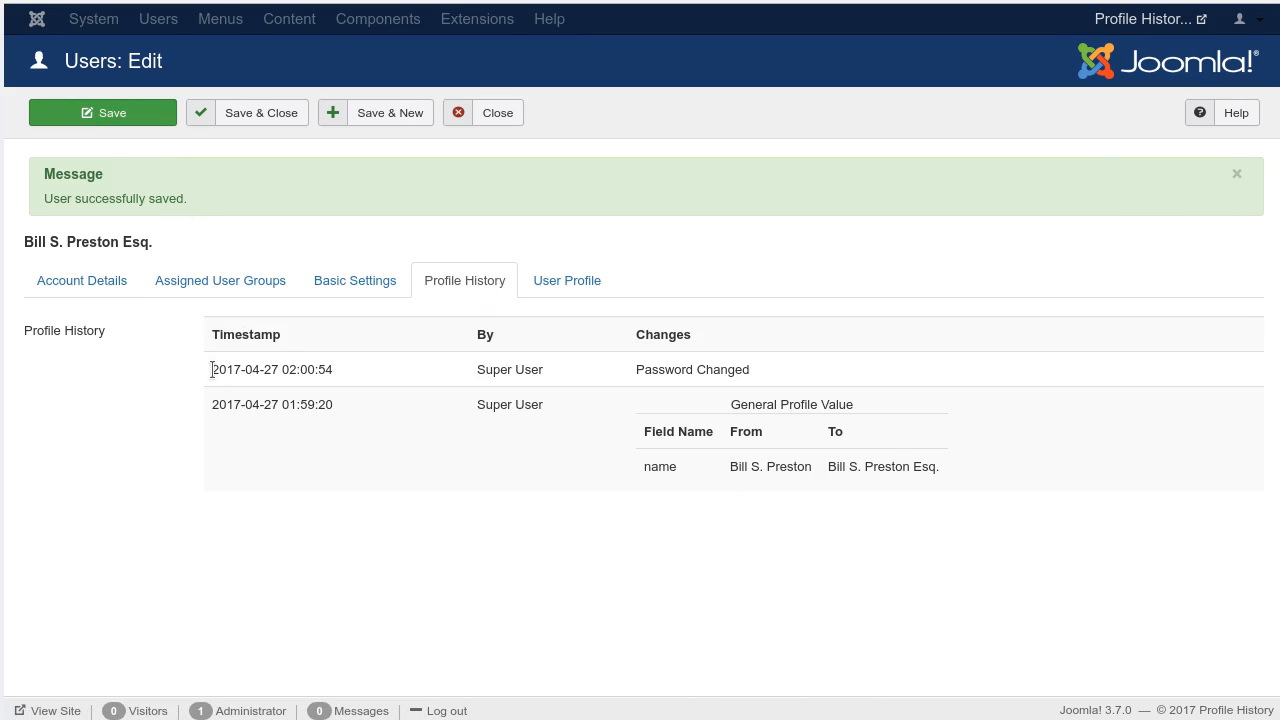
drag(213, 370, 340, 371)
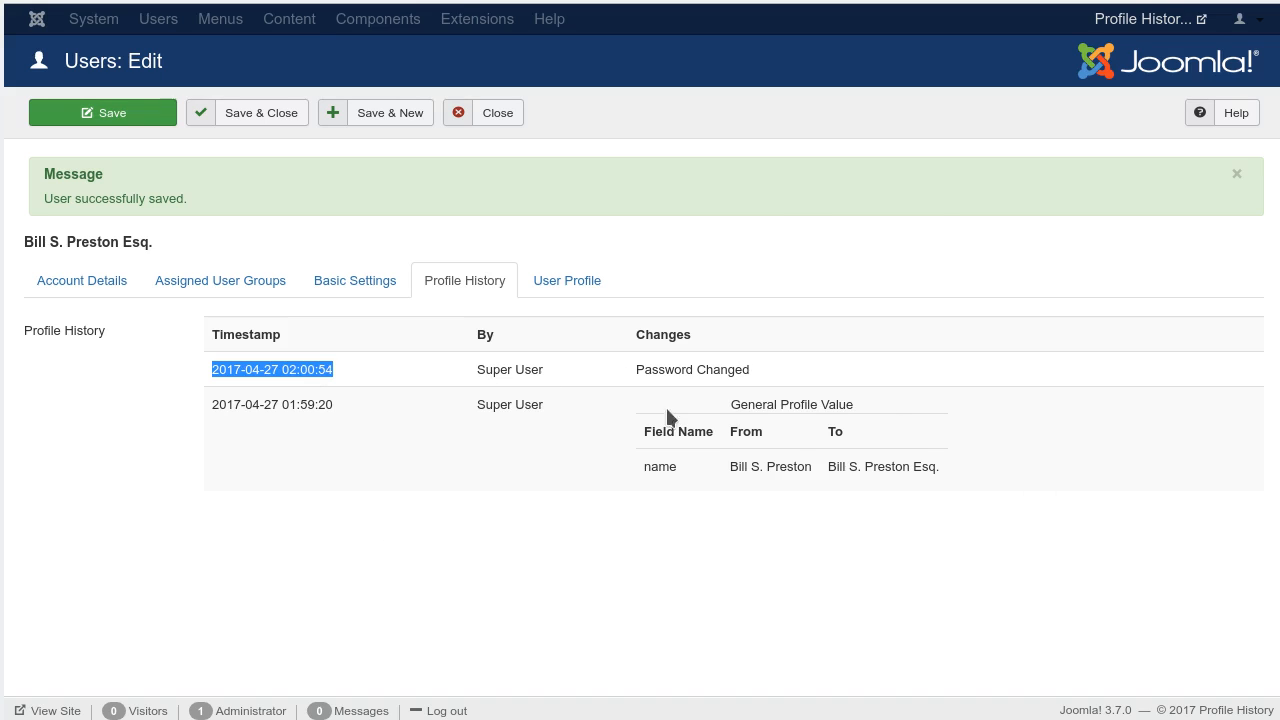
drag(771, 370, 226, 343)
click(616, 589)
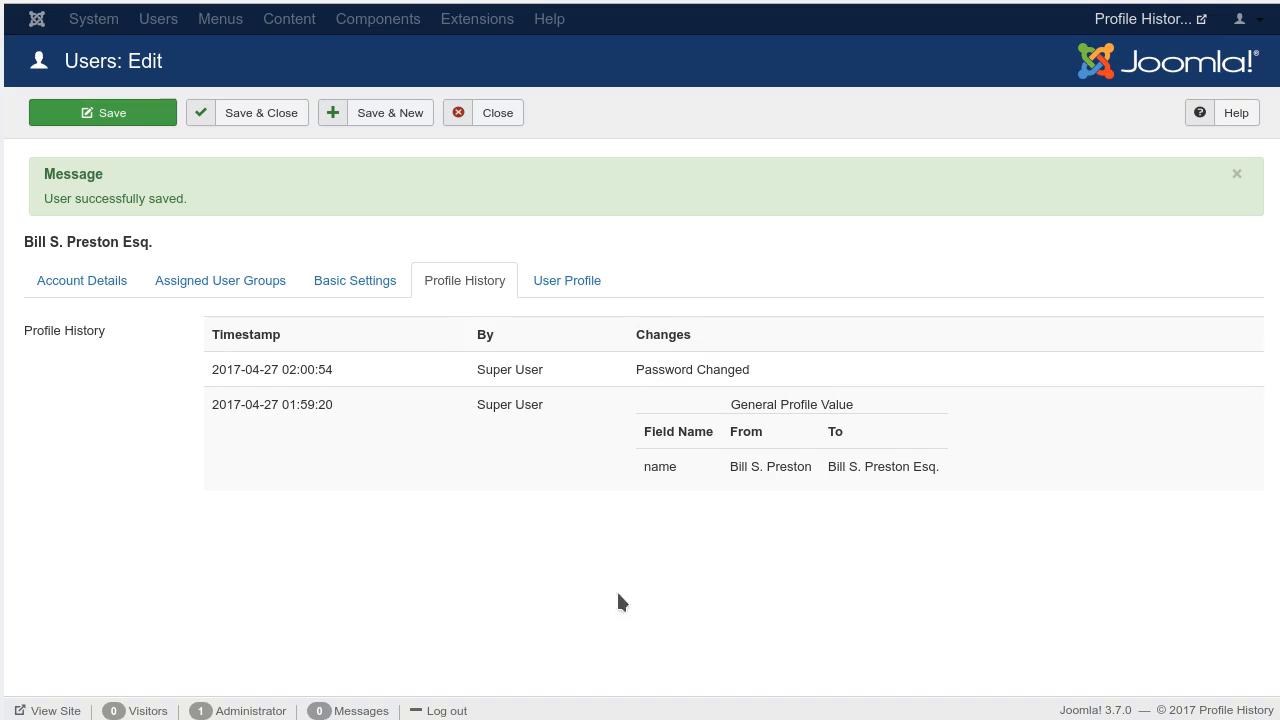
drag(751, 367, 210, 336)
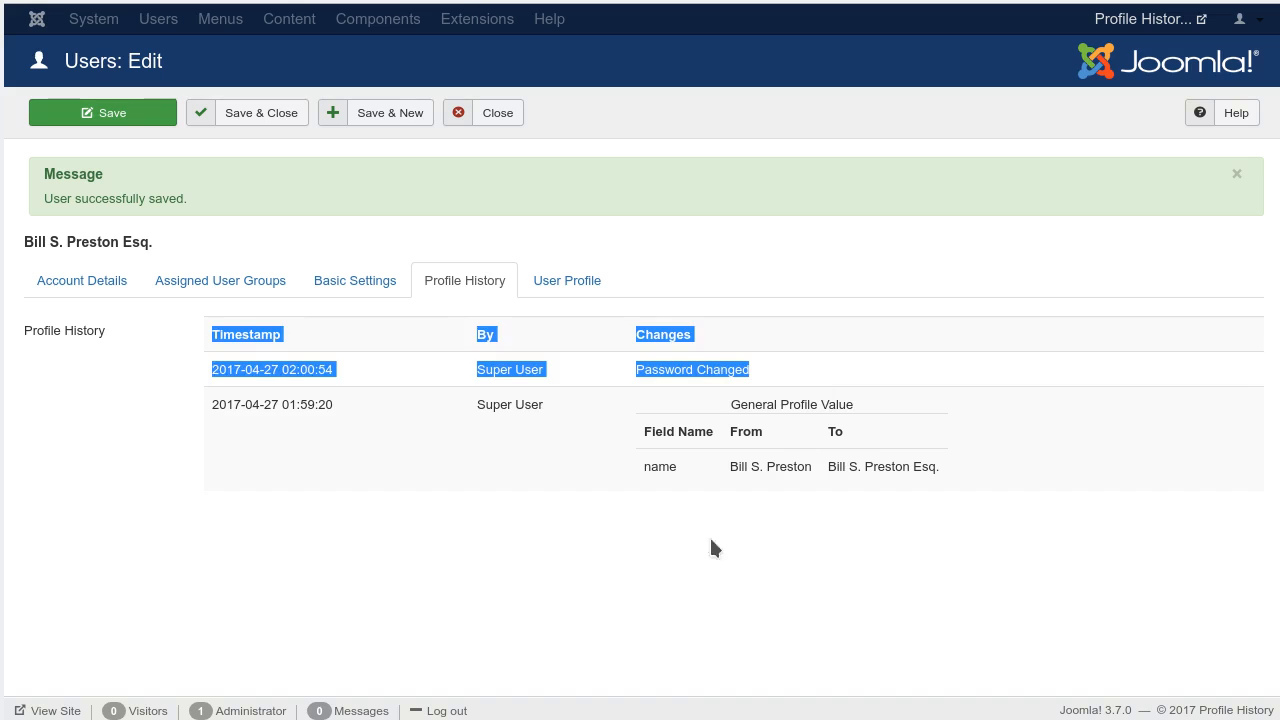
click(753, 544)
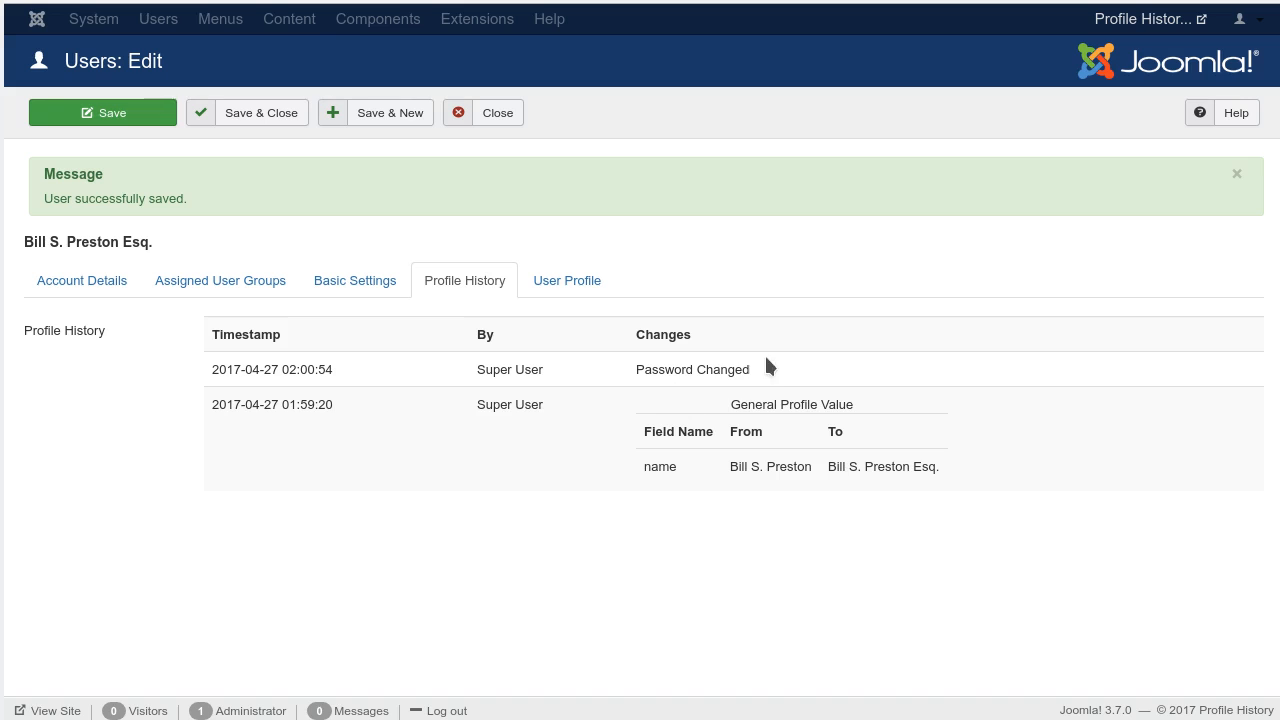
drag(757, 369, 638, 370)
click(756, 605)
- Assign the user to the Editor and Publisher groups in addition to Registered
click(218, 288)
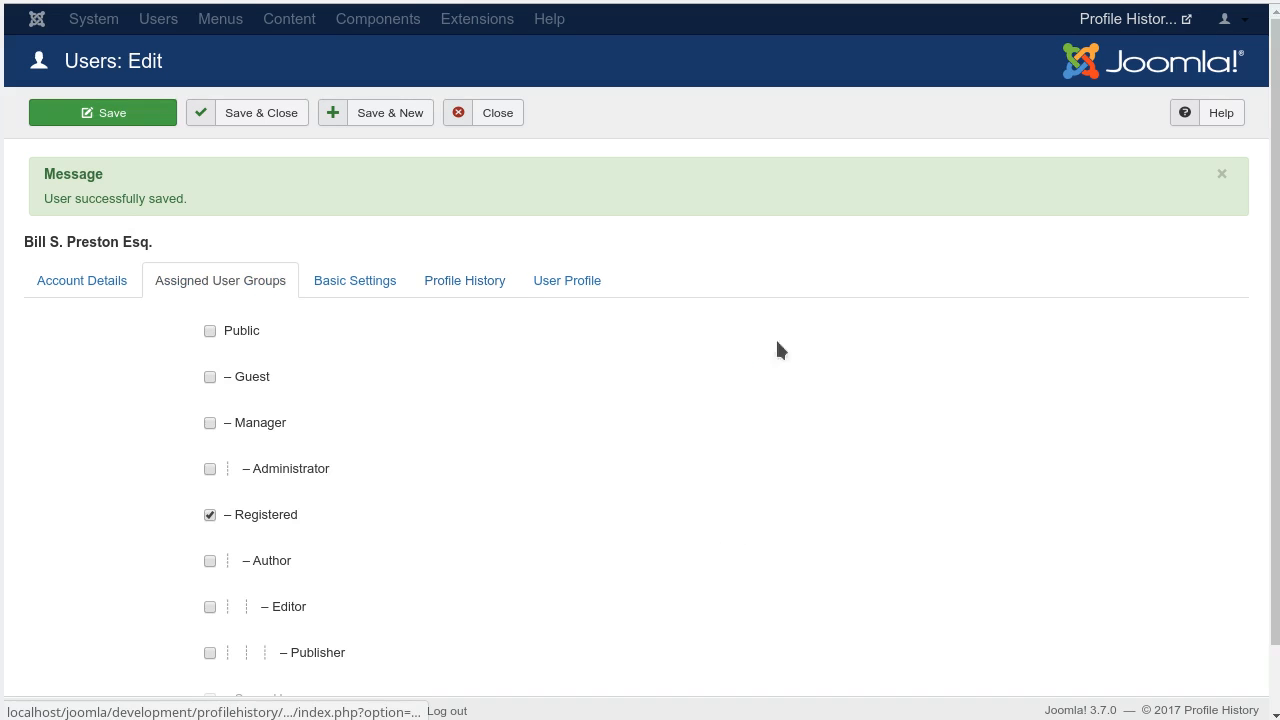
scroll(1030, 438, down, 1)
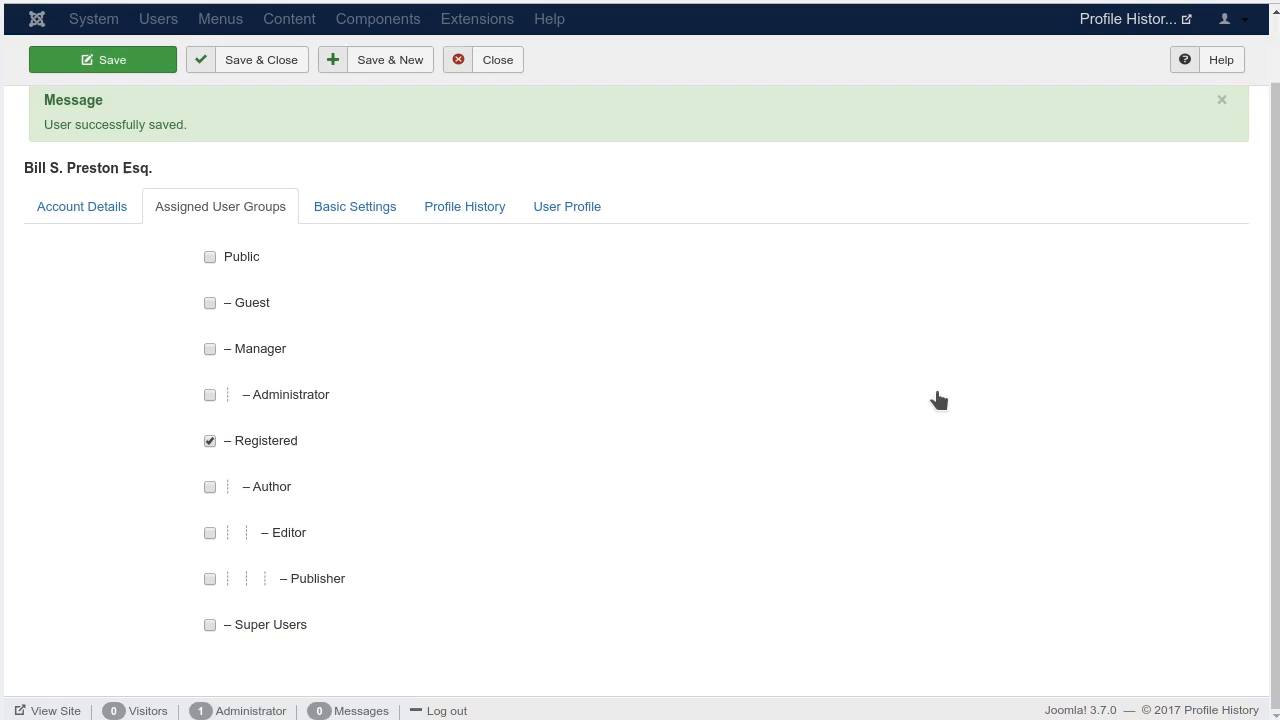
click(210, 533)
click(210, 579)
- Set the user's preferred editor to Editor - TinyMCE in the basic settings
click(310, 210)
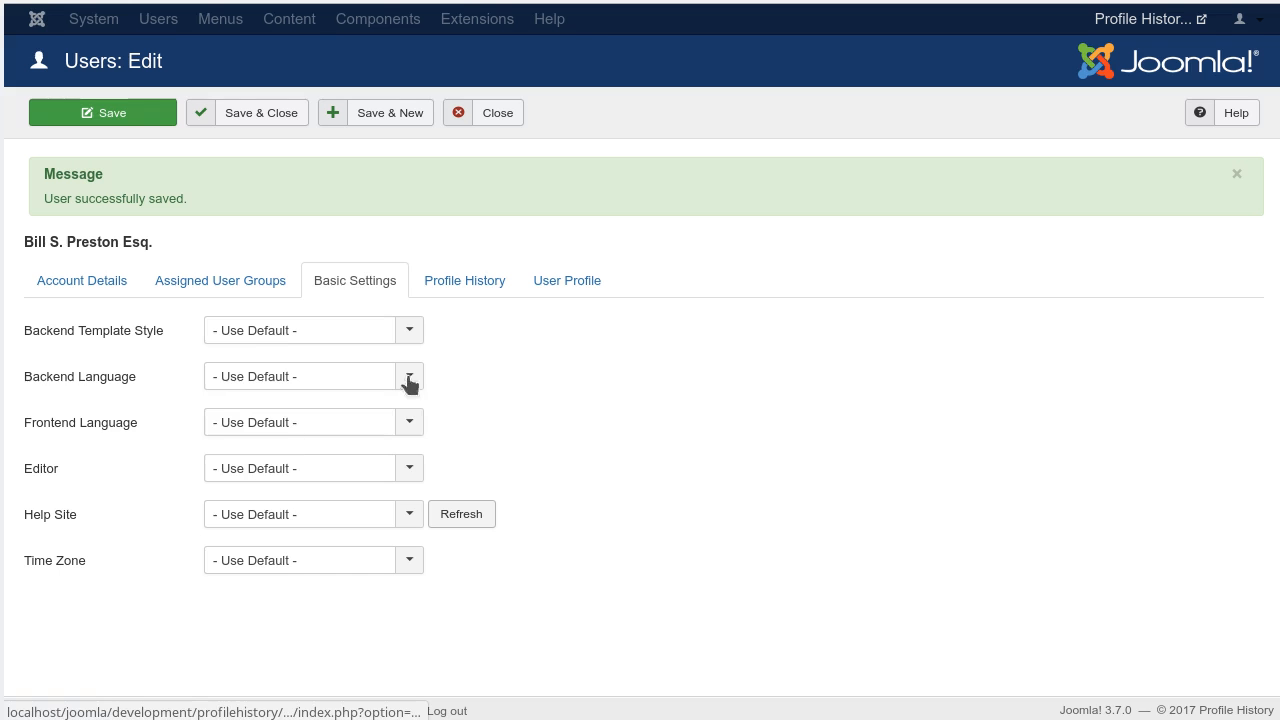
click(409, 468)
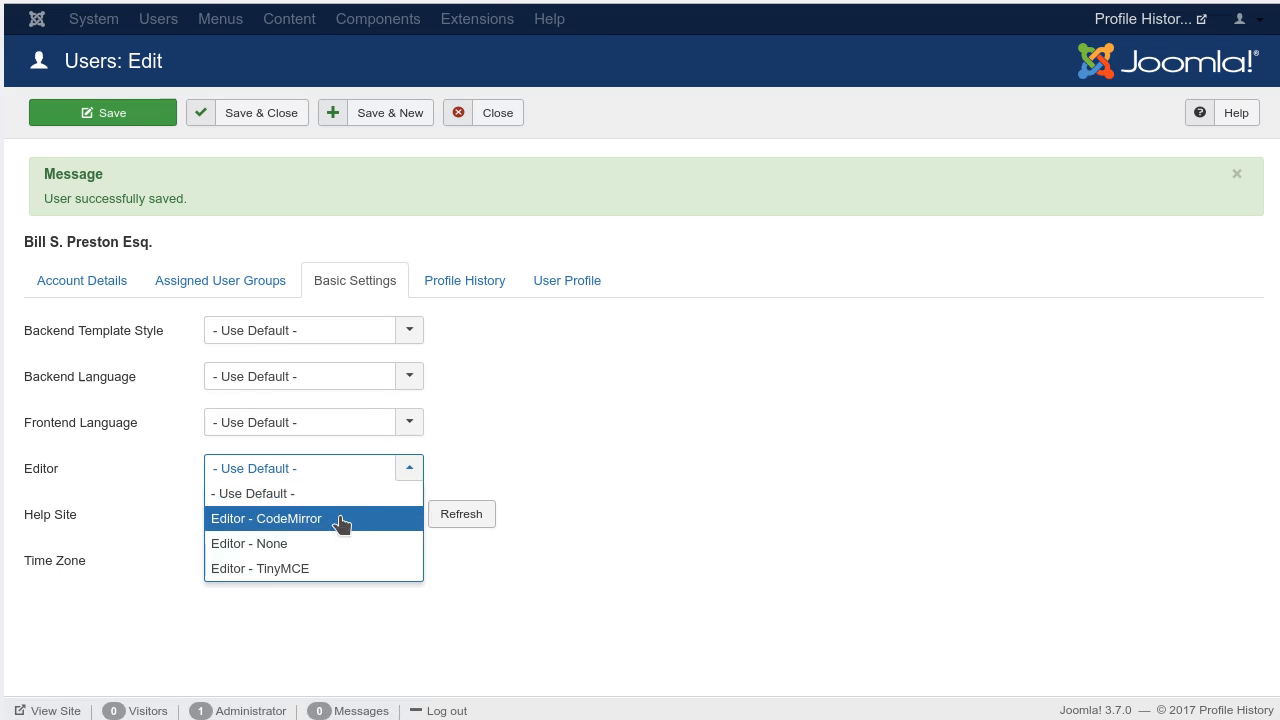
click(340, 570)
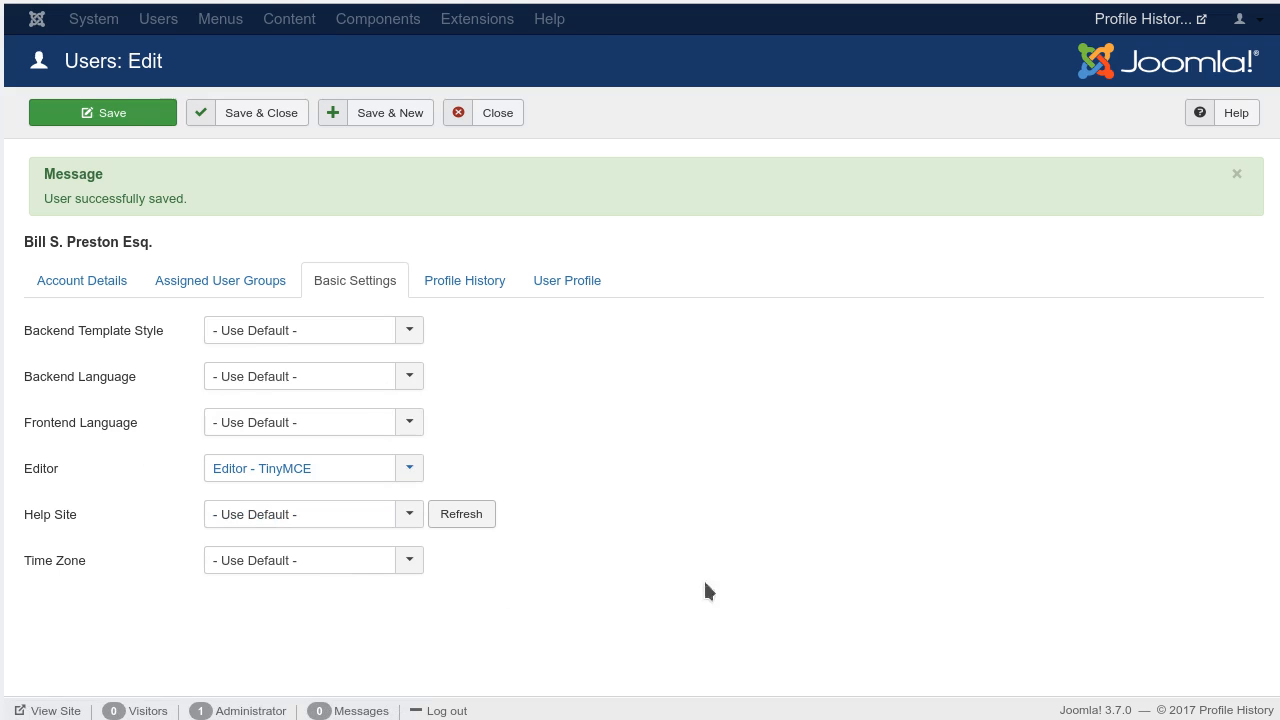
- Fill in the user profile with Address 1 "here" and City "that place", and save the user
click(454, 283)
click(563, 284)
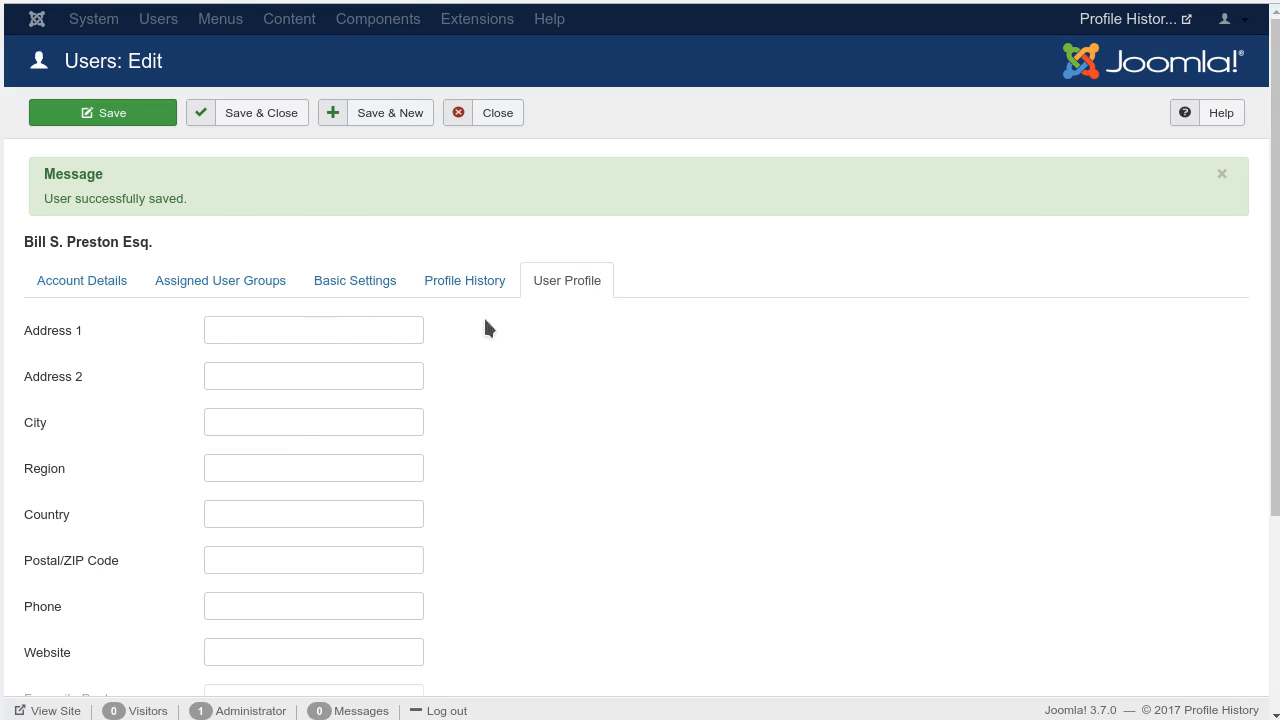
click(286, 331)
text(here)
key(Tab)
key(Tab)
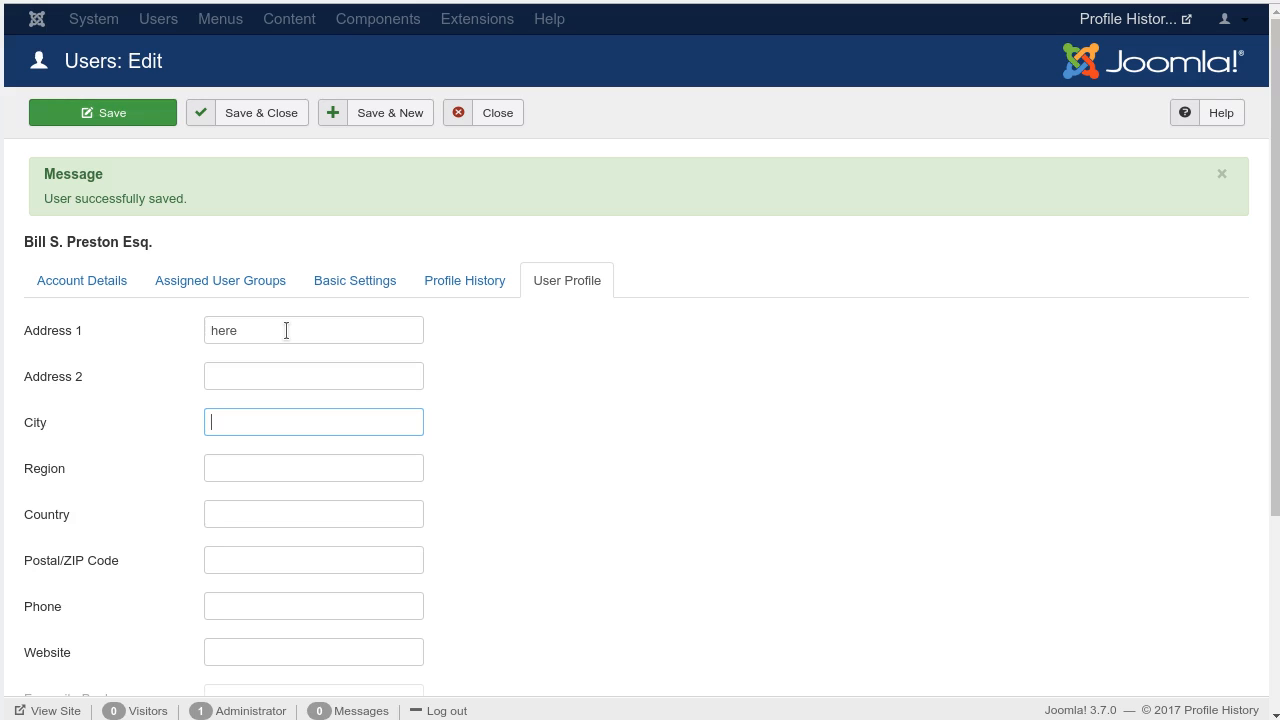
text(that place)
click(95, 119)
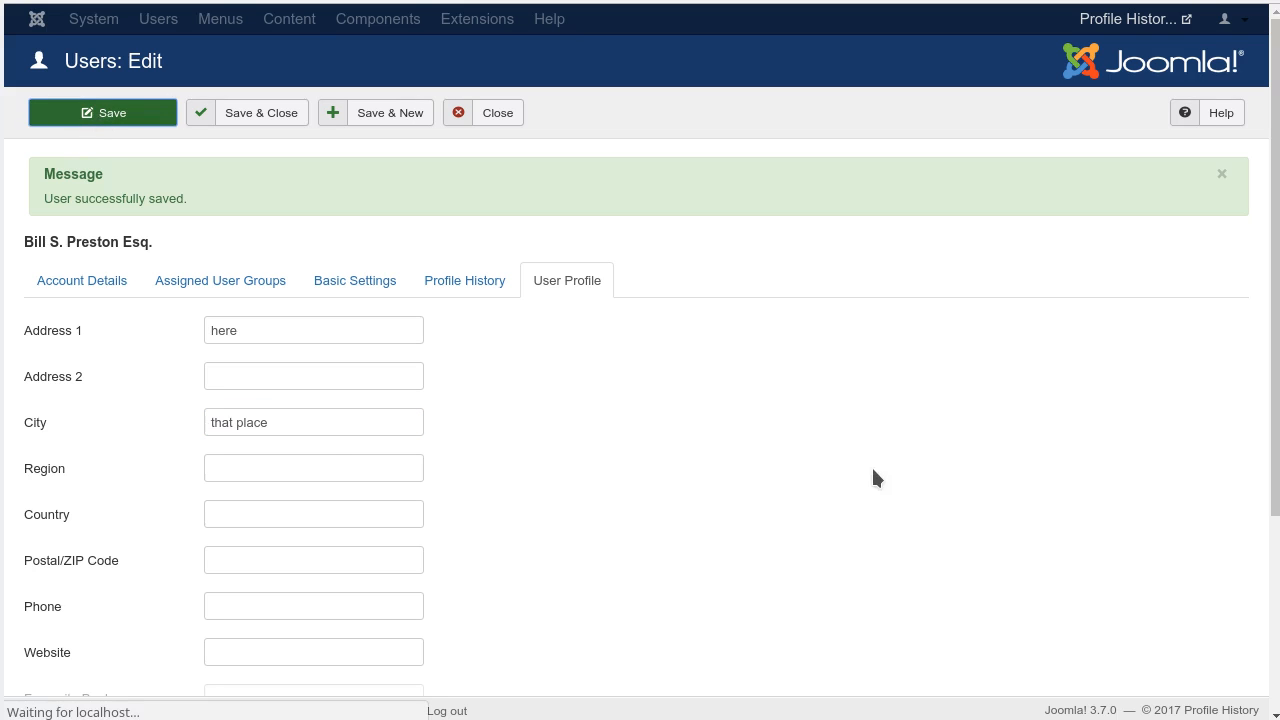
- Examine the basic settings, user group and user profile changes recorded in the newest Profile History entry
click(442, 285)
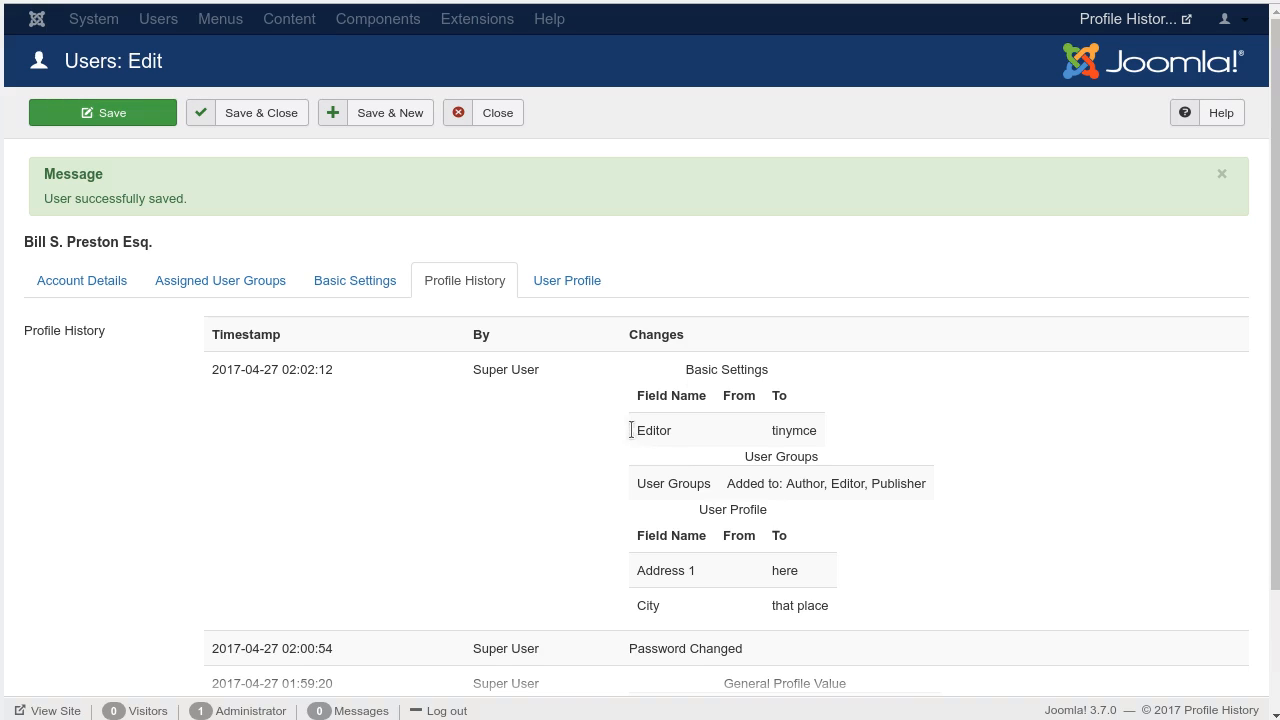
drag(643, 366, 843, 434)
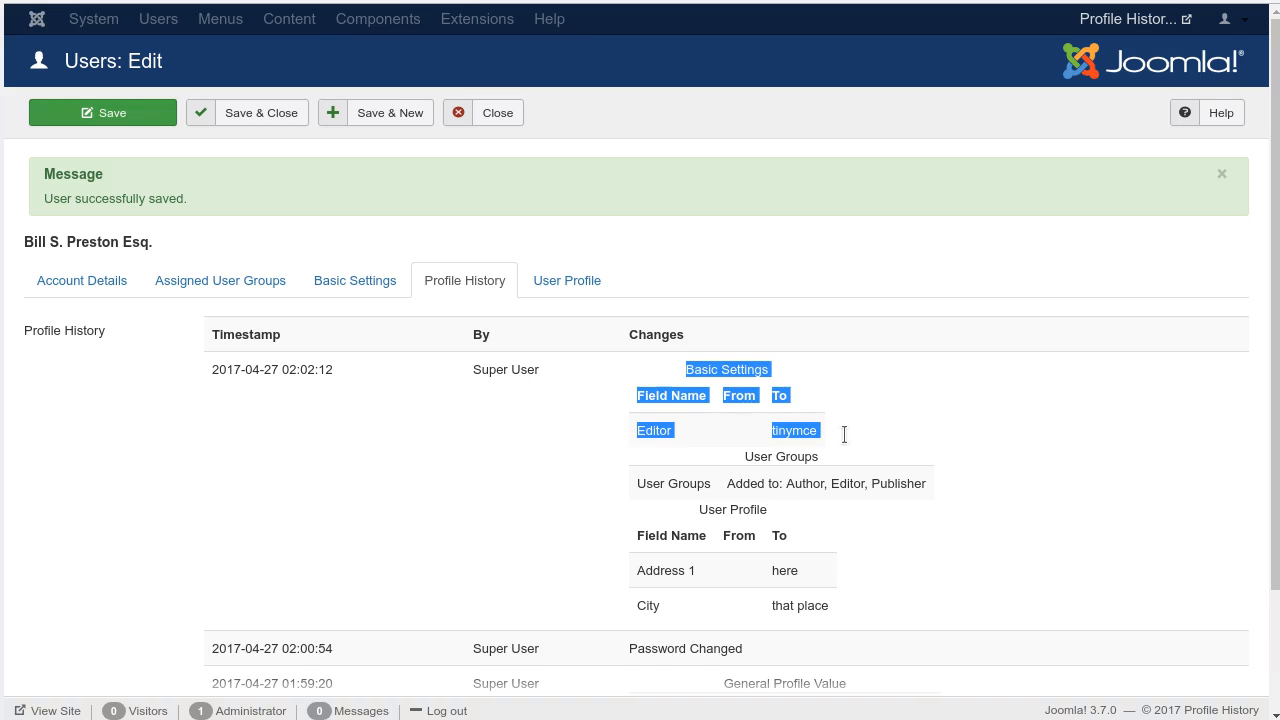
drag(734, 455, 934, 489)
click(790, 487)
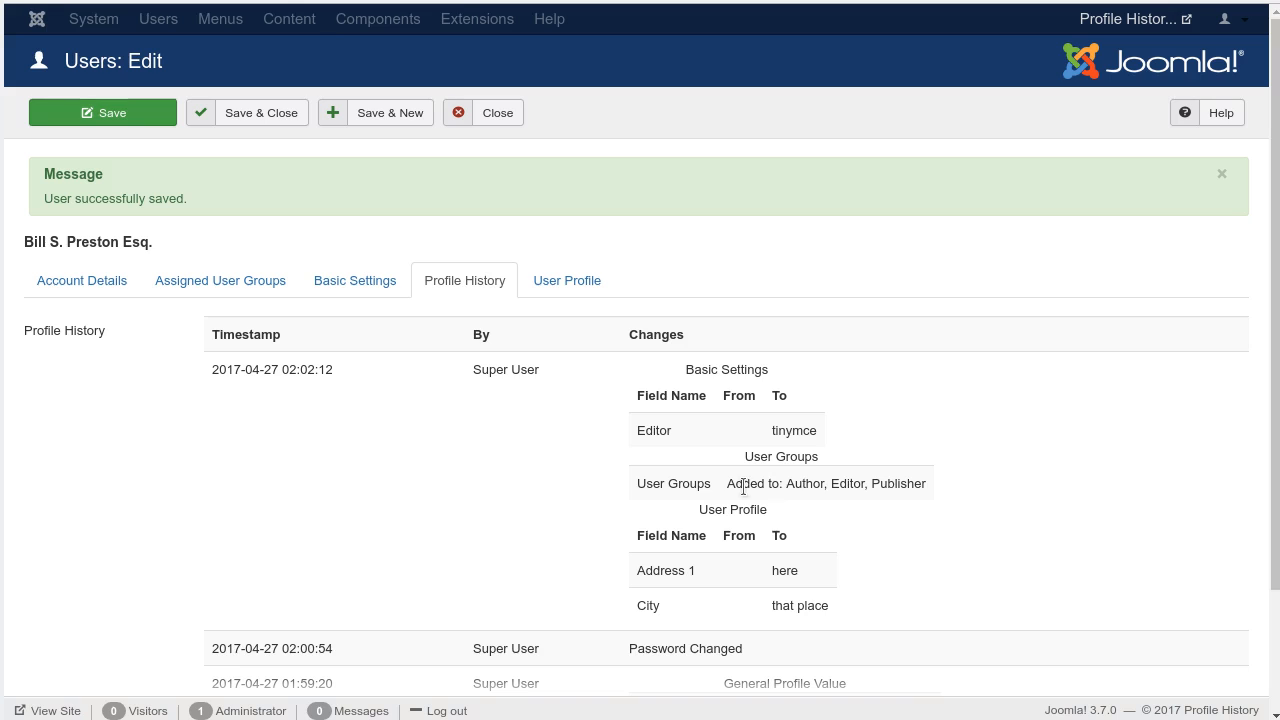
drag(706, 509, 855, 601)
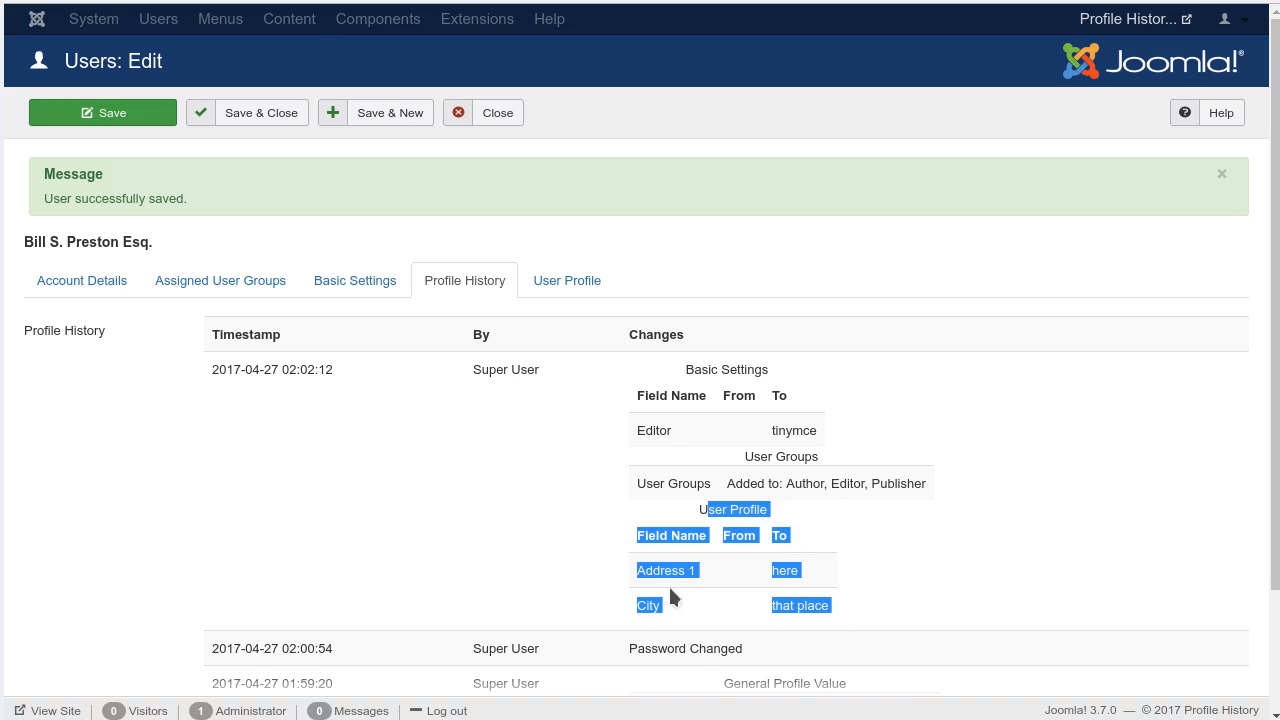
click(1000, 566)
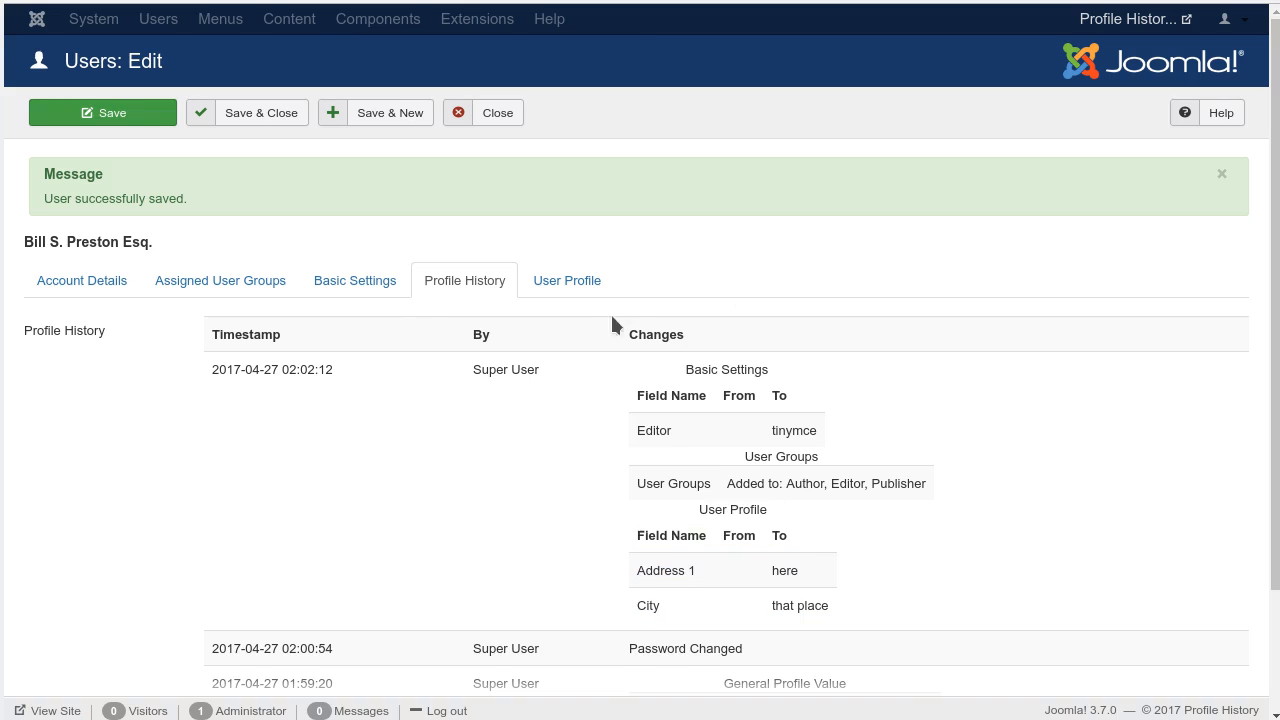
- Extend the user profile's Address 1 to "here and there" and City to "that place over there"
click(580, 279)
click(290, 333)
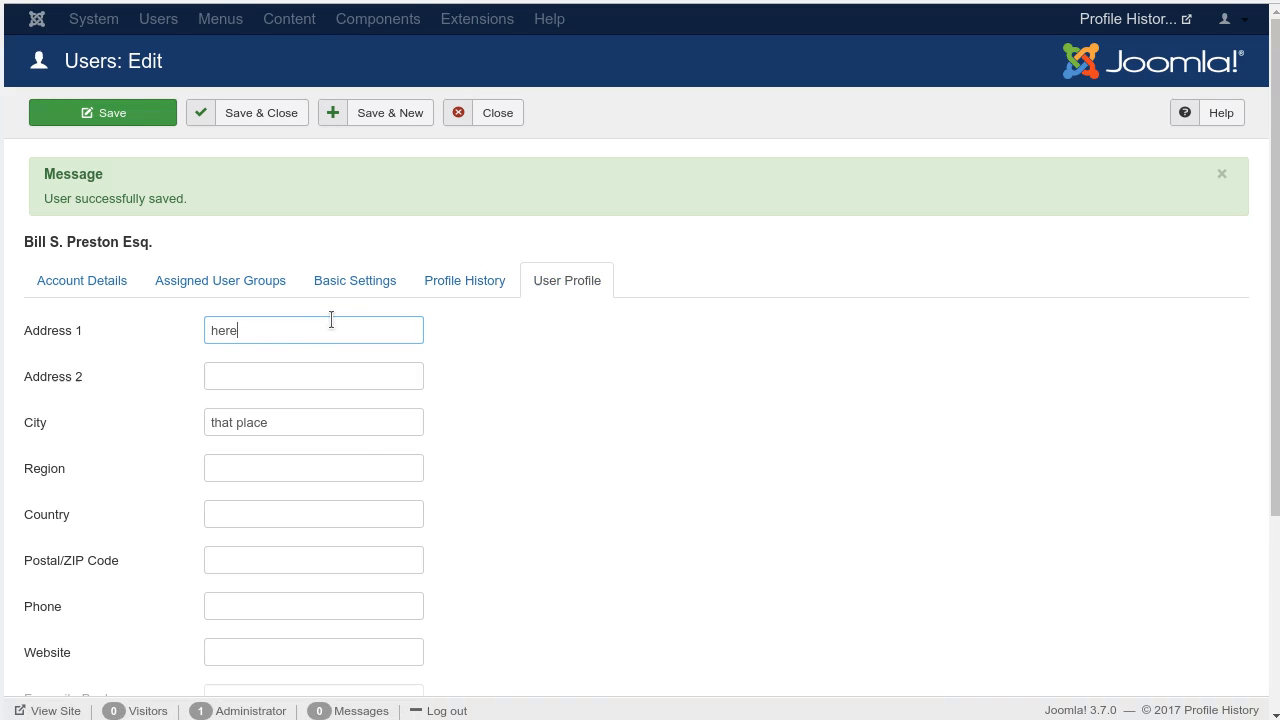
text(and there)
key(Tab)
click(308, 424)
text(over there)
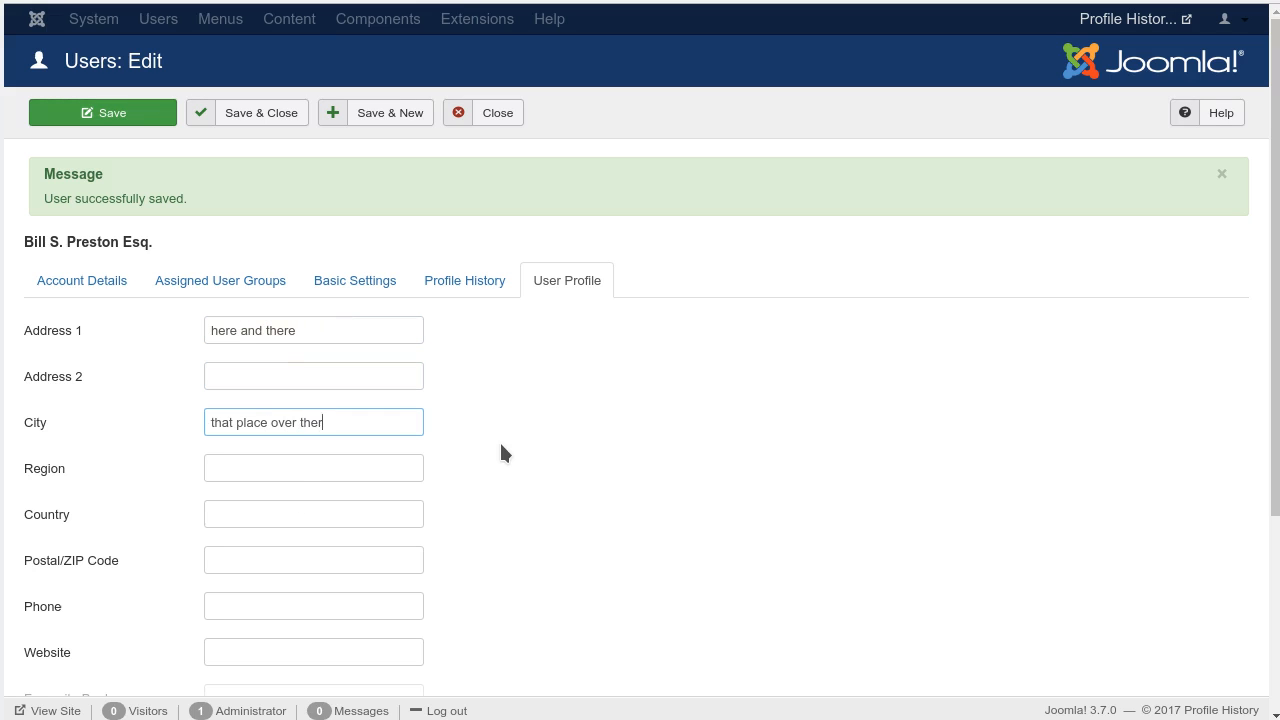
- Set the user's Editor back to "- Use Default -" in the basic settings
click(360, 285)
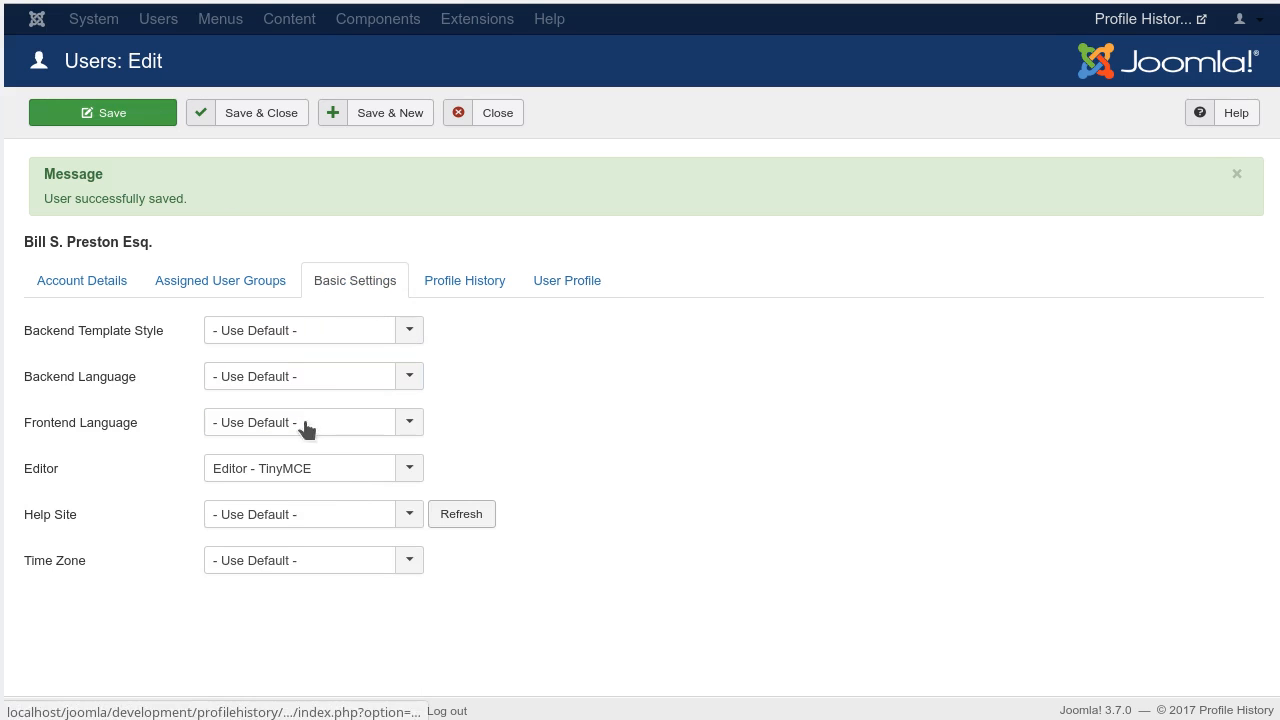
click(345, 470)
click(260, 493)
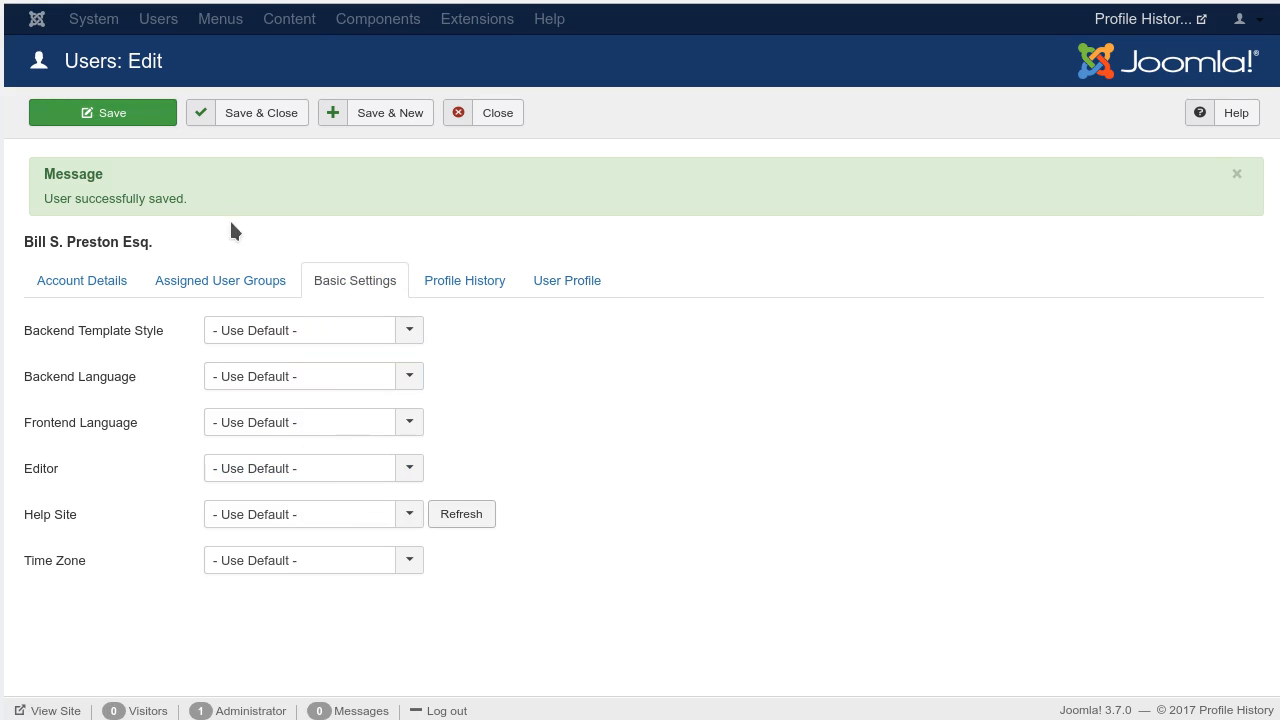
- Remove the user from the Publisher, Editor and Author groups, add the Administrator group, and save the user
click(233, 285)
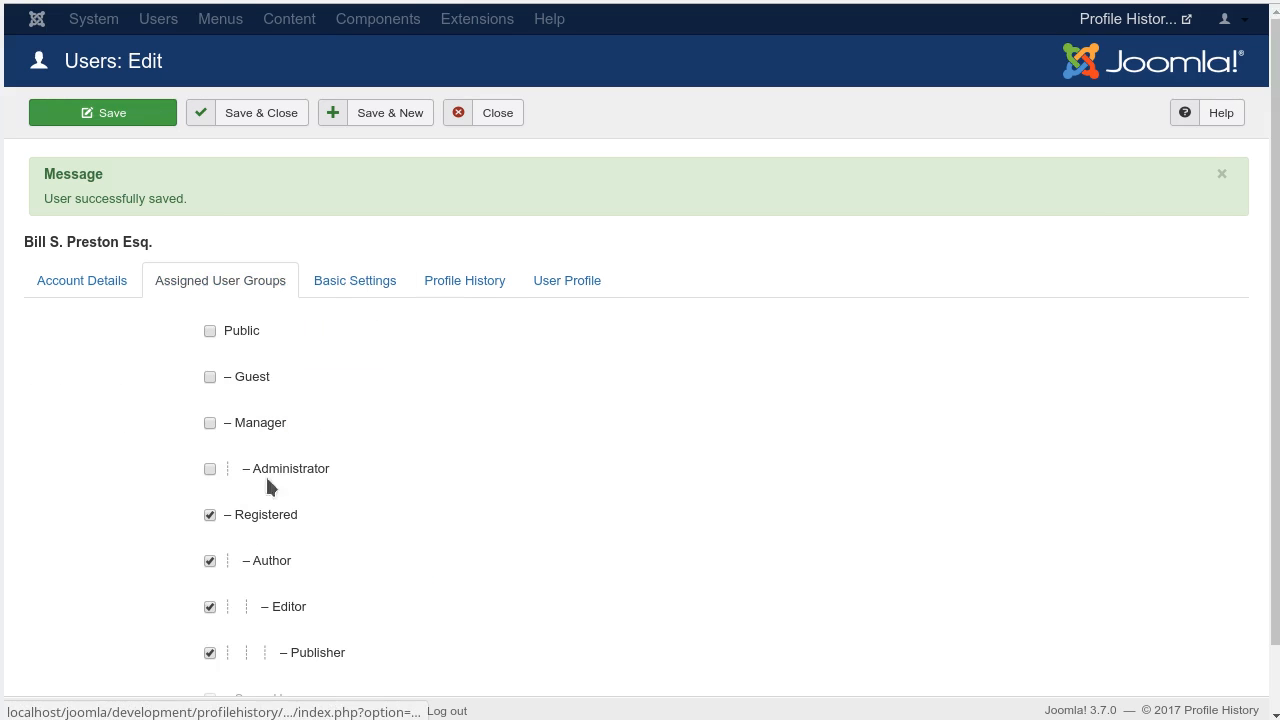
click(211, 650)
click(210, 608)
click(210, 561)
click(210, 468)
click(143, 118)
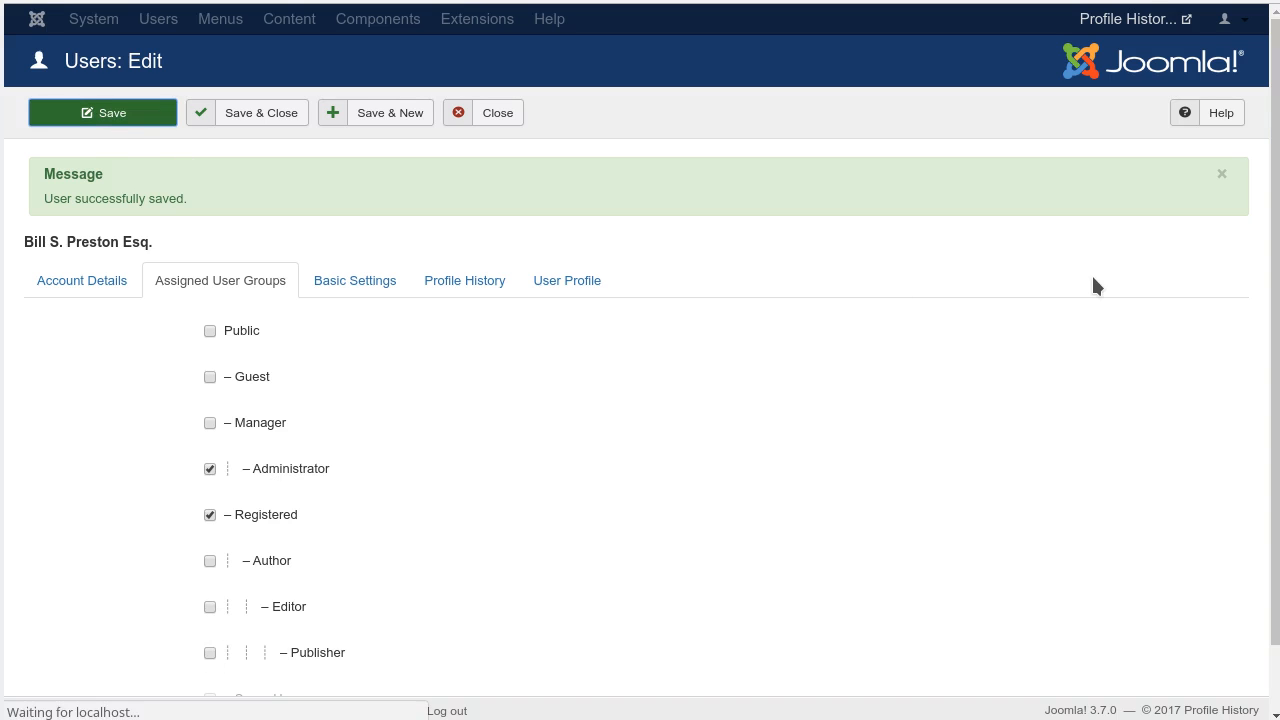
- Review the Profile History, comparing the From and To values and group changes in the newest entry with the earlier entries
click(429, 283)
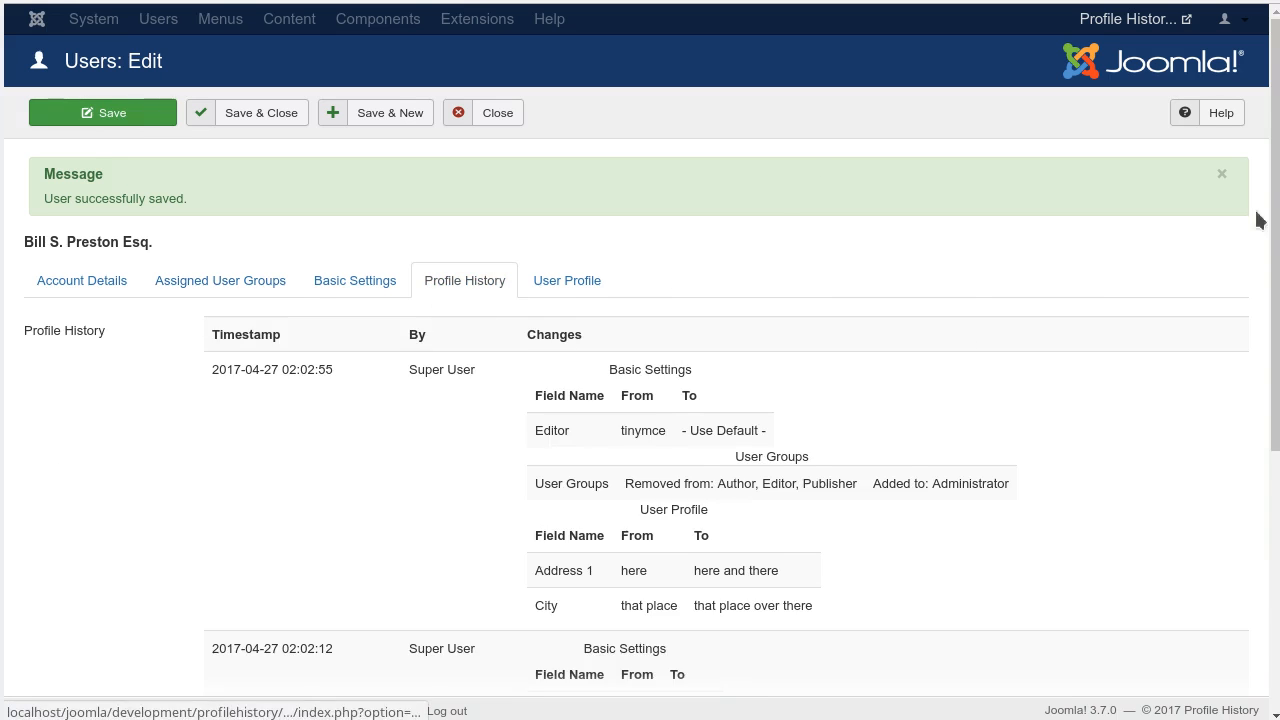
scroll(1162, 365, down, 3)
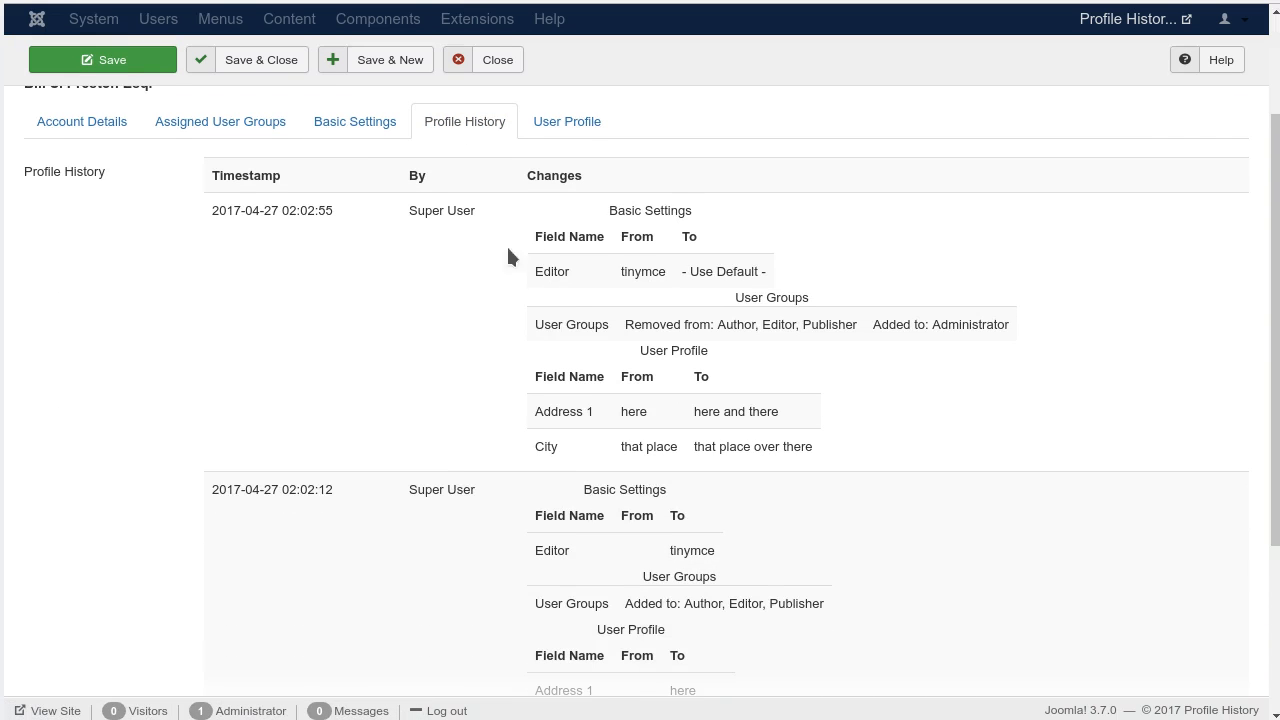
drag(528, 269, 799, 277)
drag(625, 322, 859, 316)
drag(875, 326, 1005, 327)
click(1006, 327)
drag(528, 410, 967, 448)
click(958, 438)
scroll(1060, 424, down, 3)
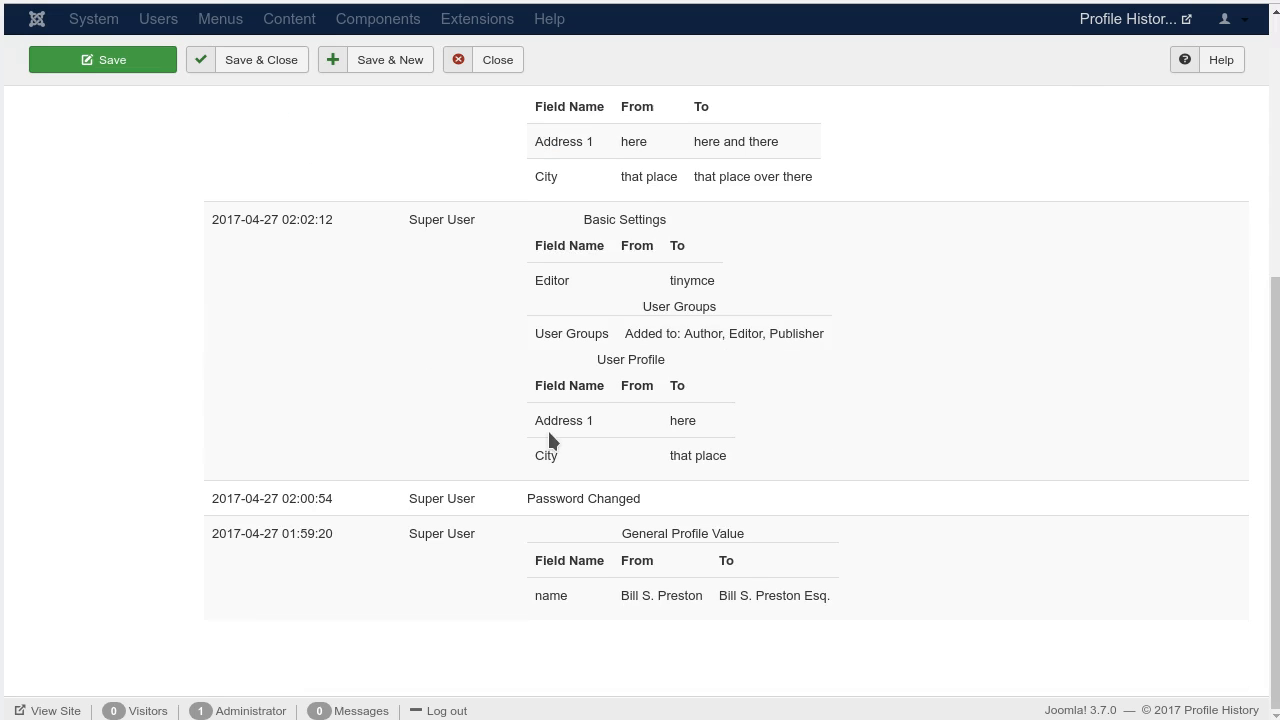
scroll(998, 405, up, 5)
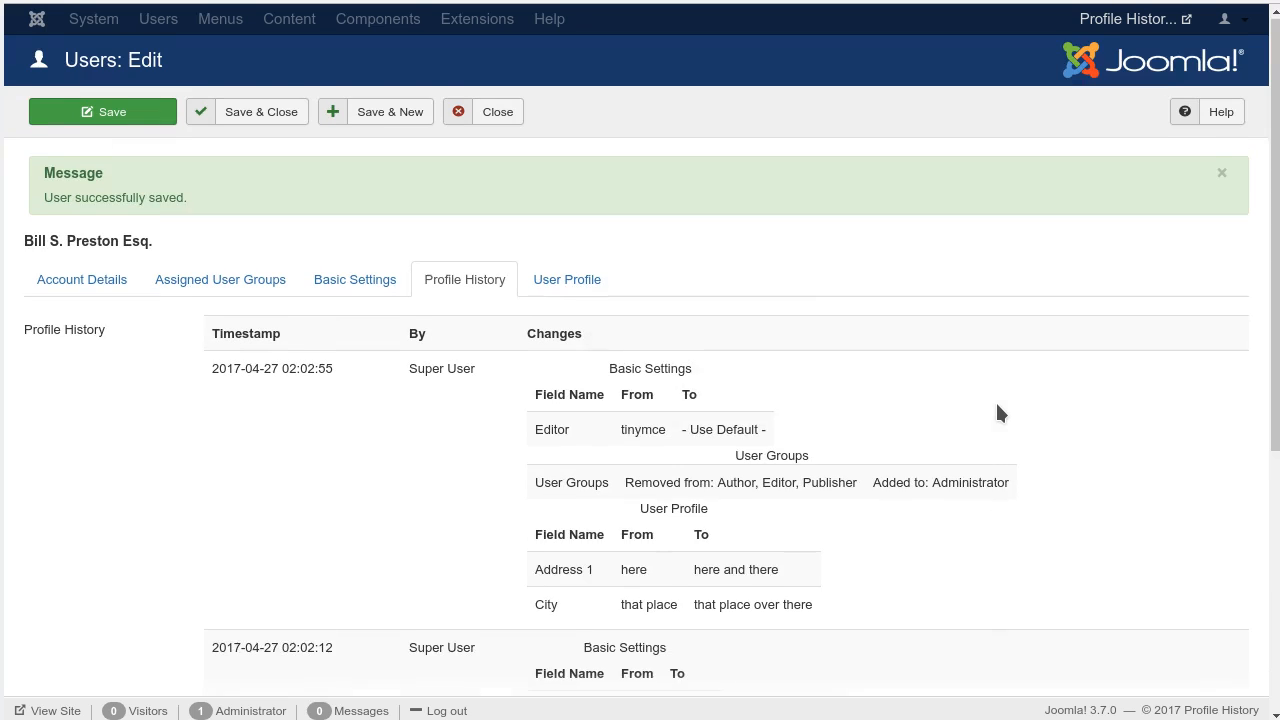